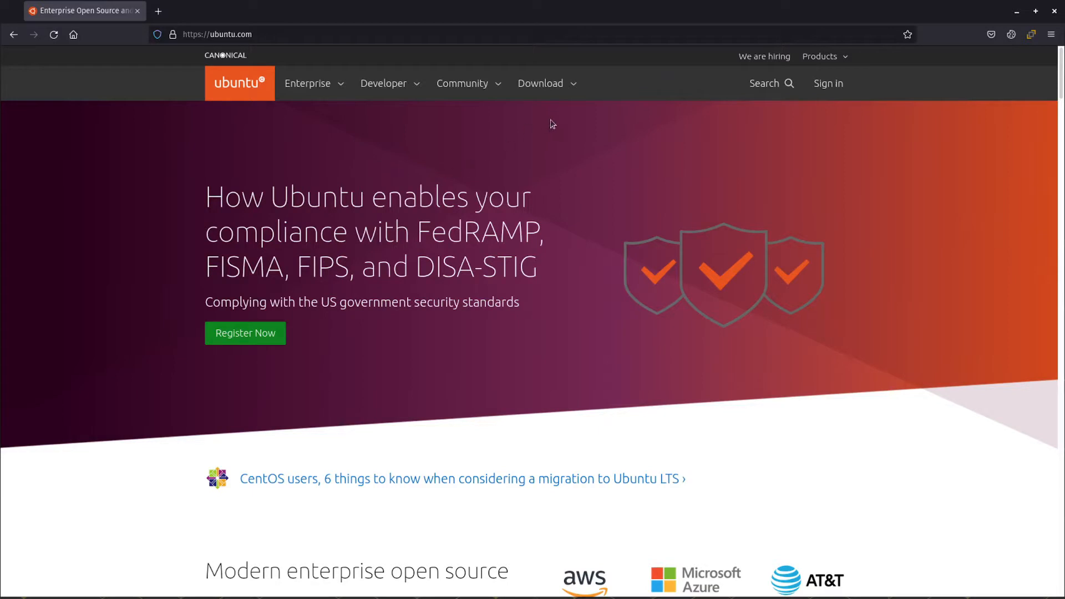
- Download the Ubuntu Desktop 20.04 LTS image from the Ubuntu website
left_click(571, 89)
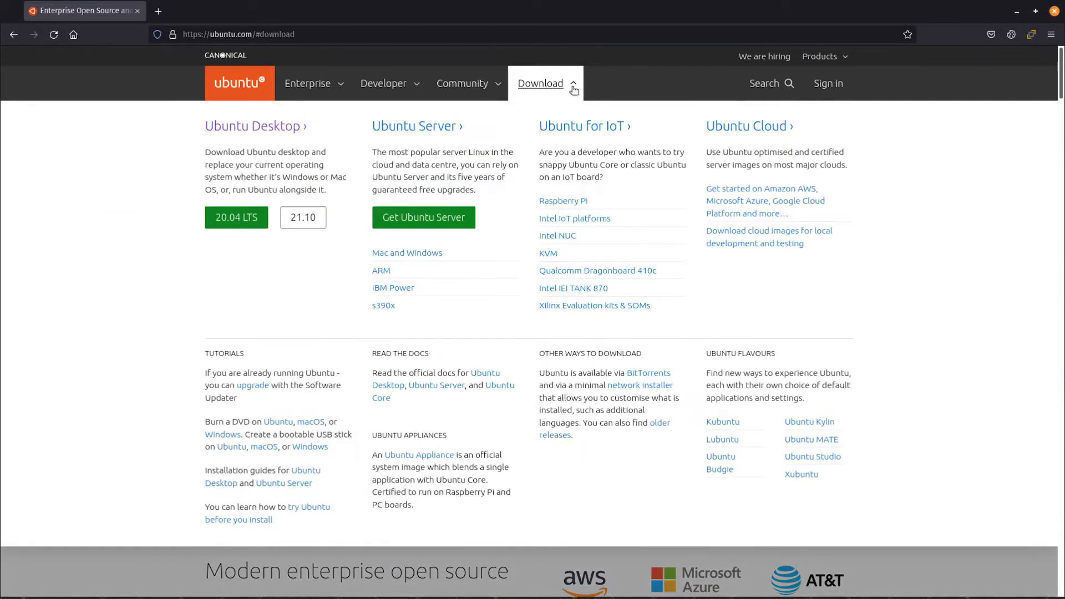
left_click(237, 222)
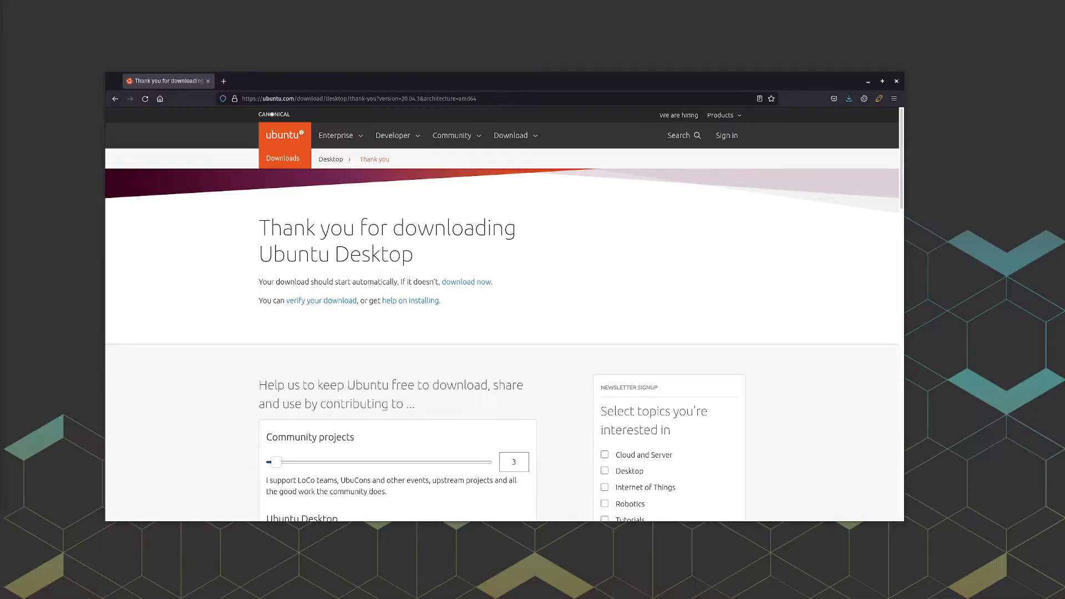
- Switch to VirtualBox and define a new virtual machine named VM4Hackers with type Linux and version Ubuntu (64-bit)
left_click_drag(0, 150, 527, 93)
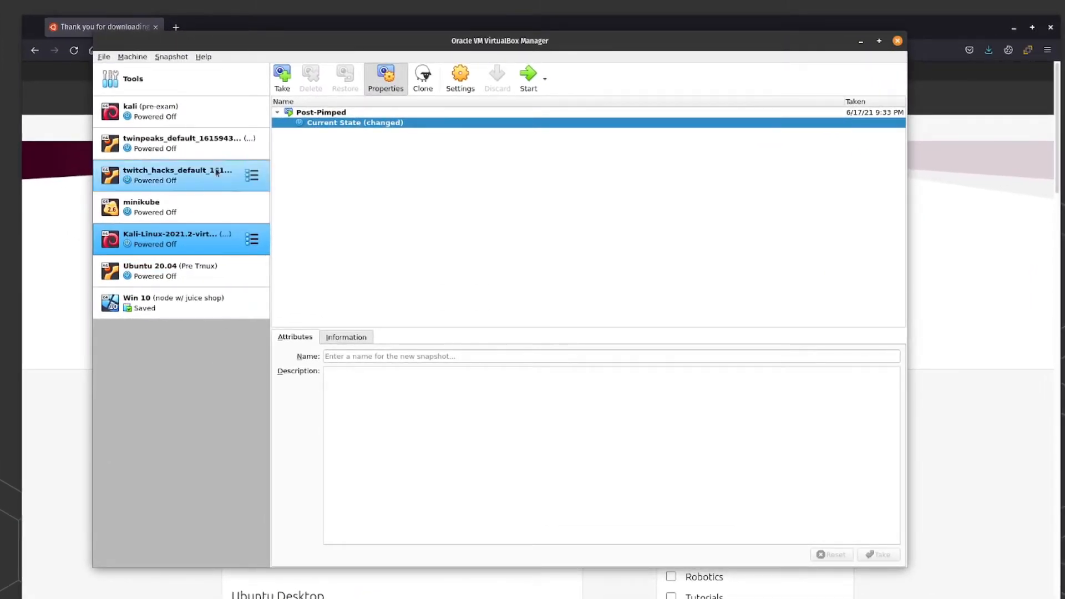
left_click(133, 57)
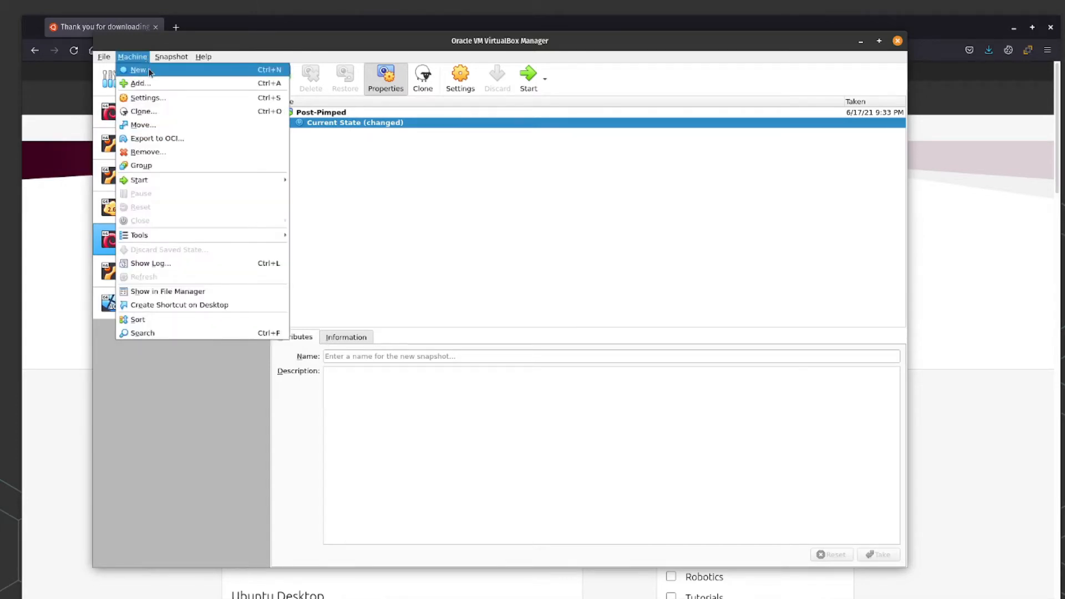
left_click(191, 67)
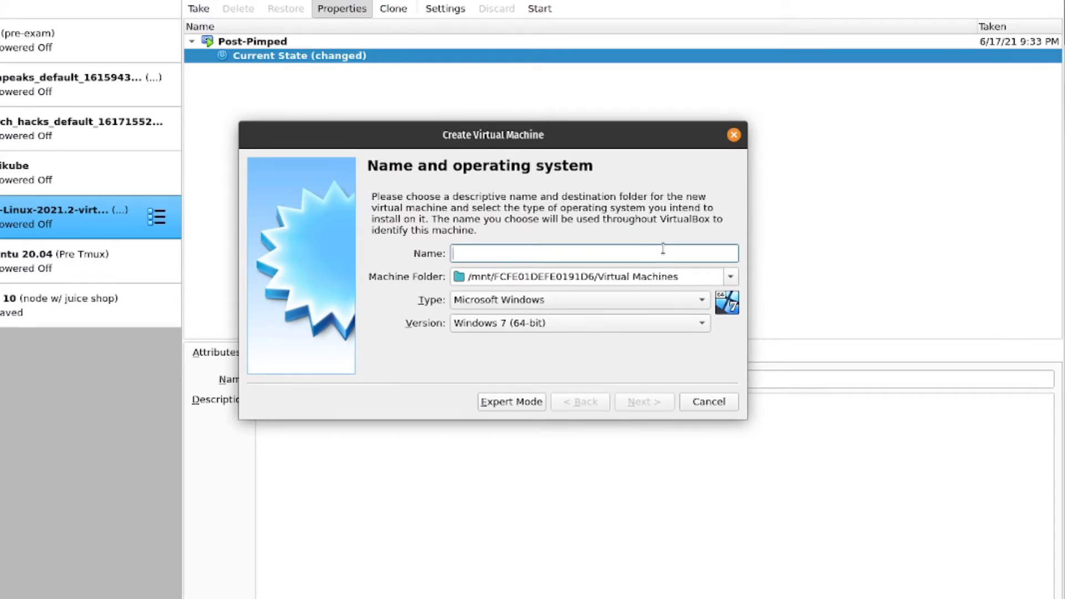
type("VM4")
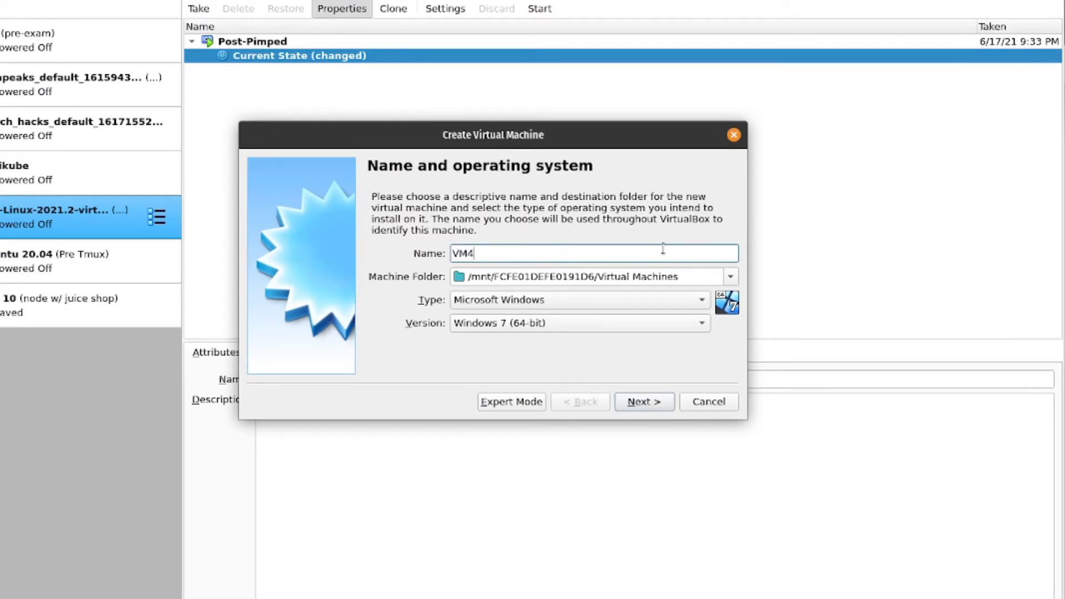
type("Hackers")
left_click(604, 304)
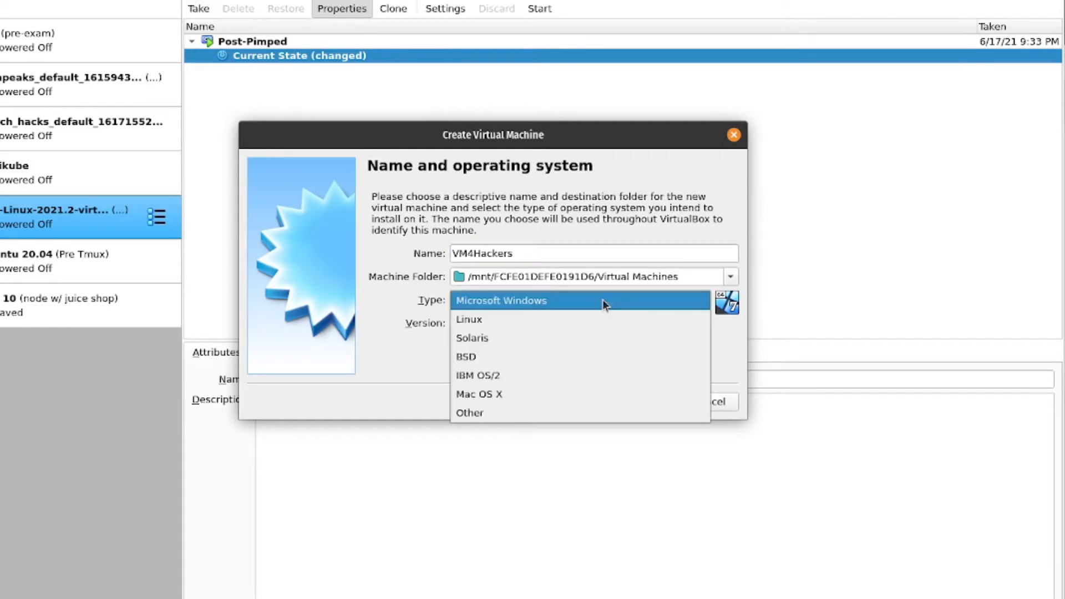
left_click(606, 321)
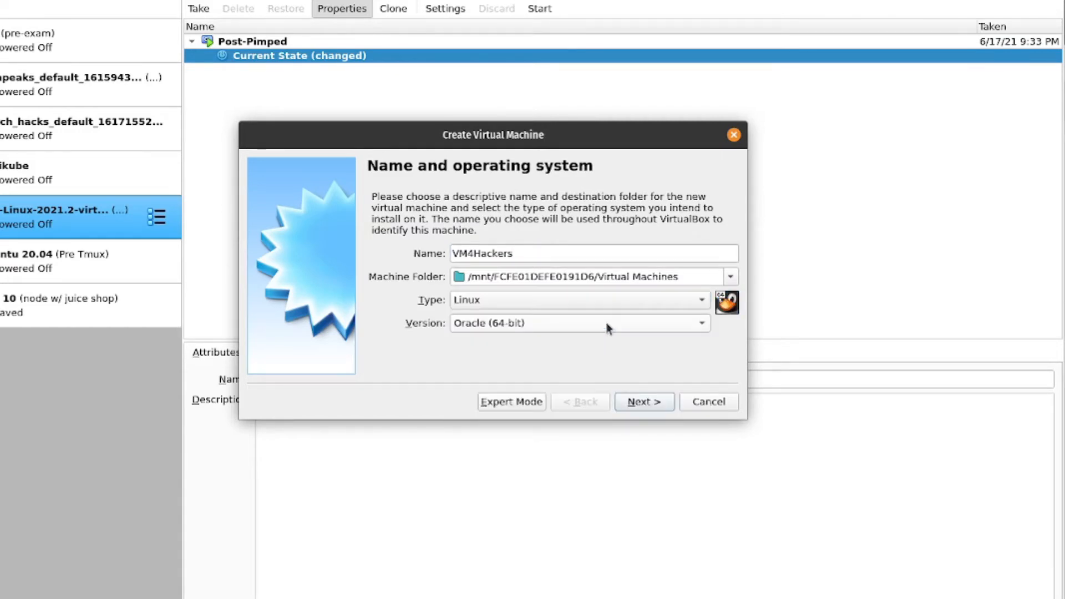
left_click(607, 327)
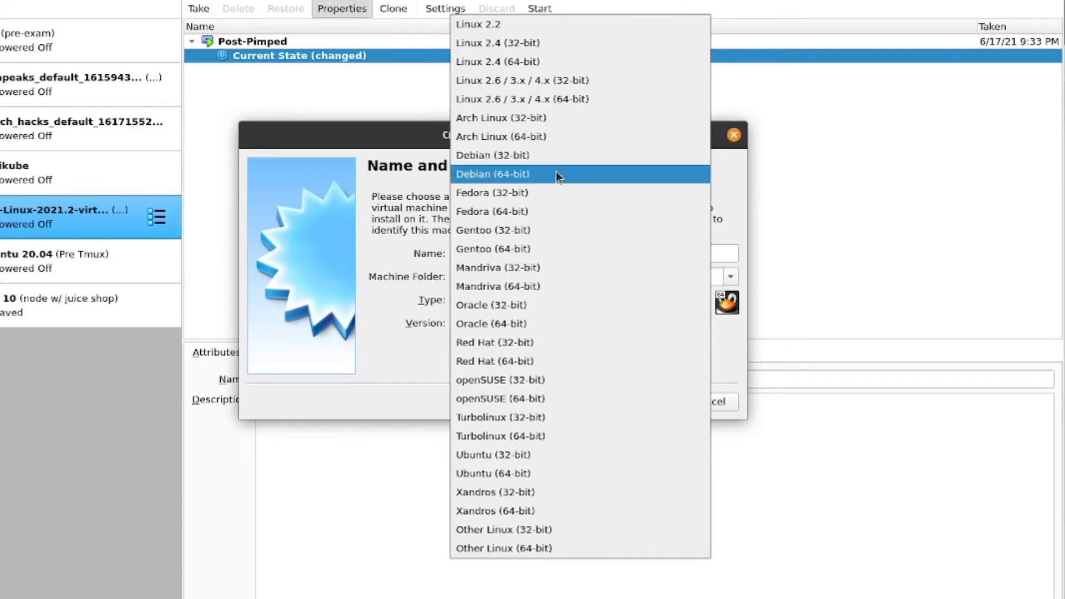
left_click(530, 473)
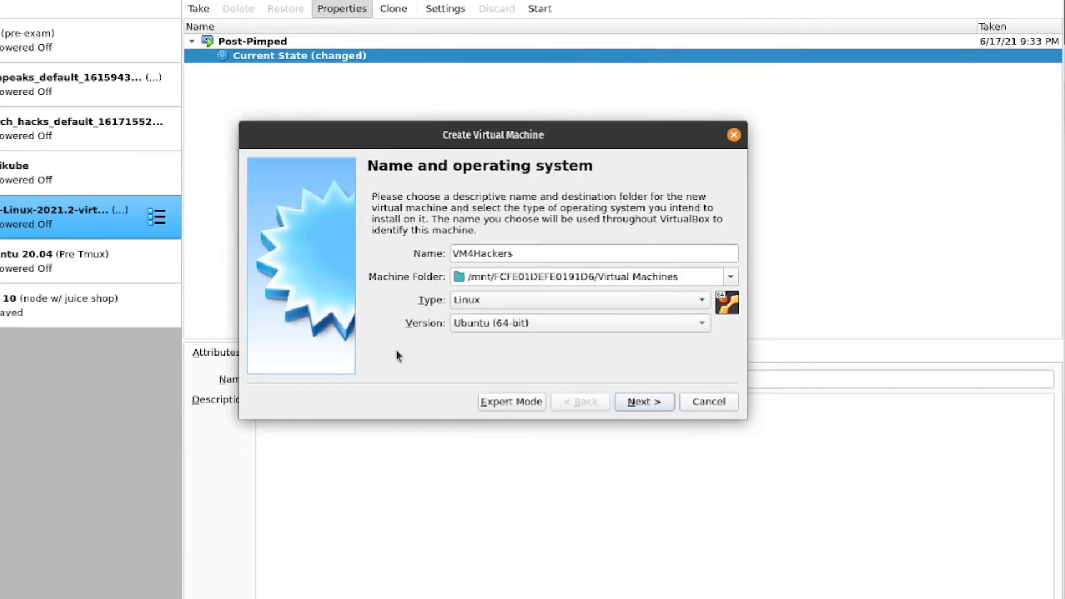
left_click(641, 401)
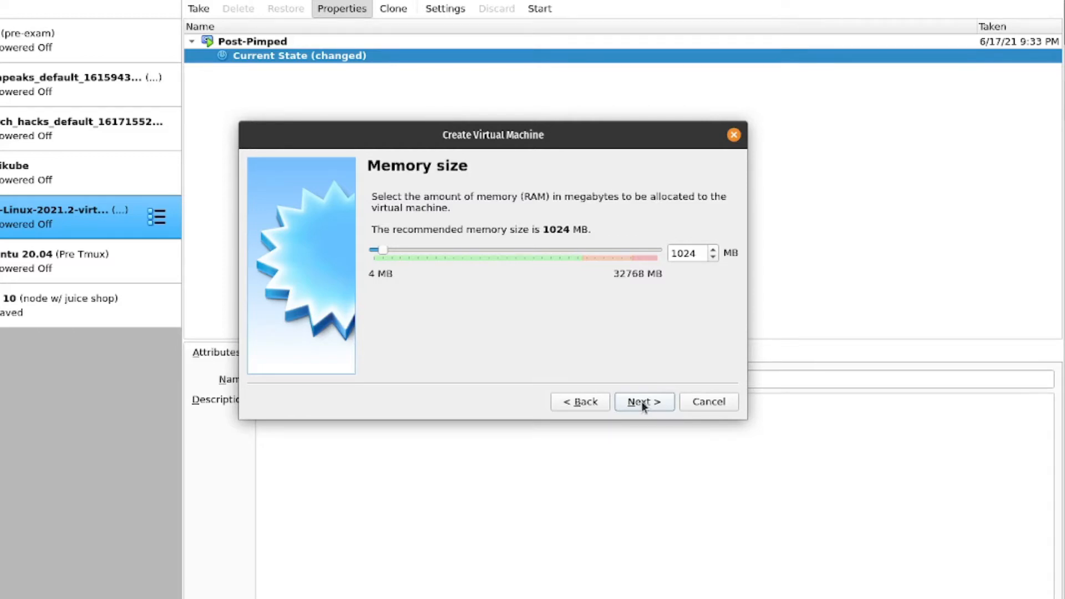
- Set the new virtual machine's memory size to 4096 MB
double_click(690, 254)
type("4096")
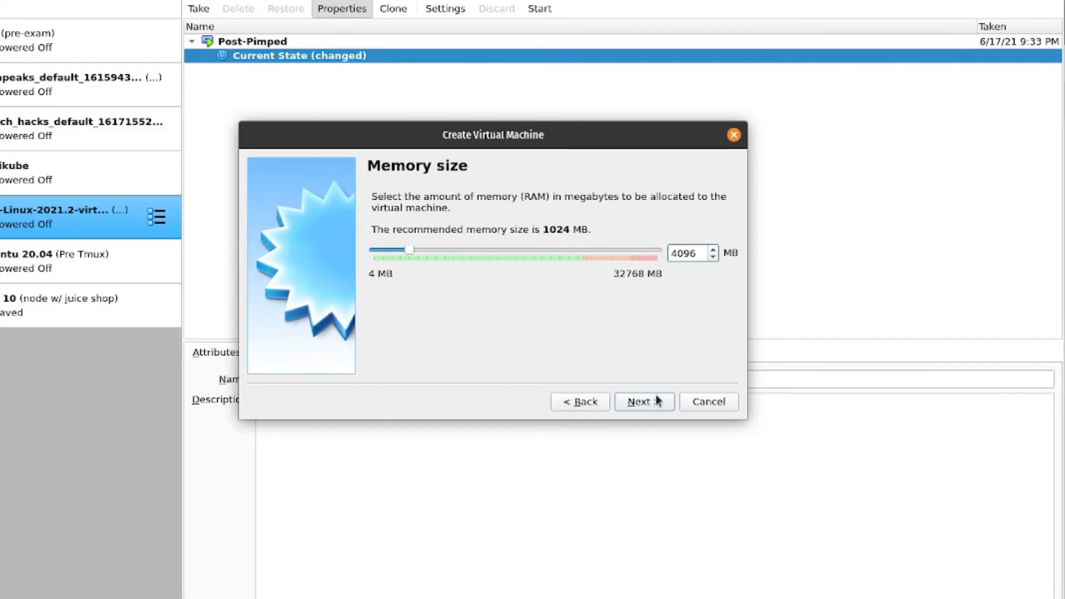
left_click(657, 401)
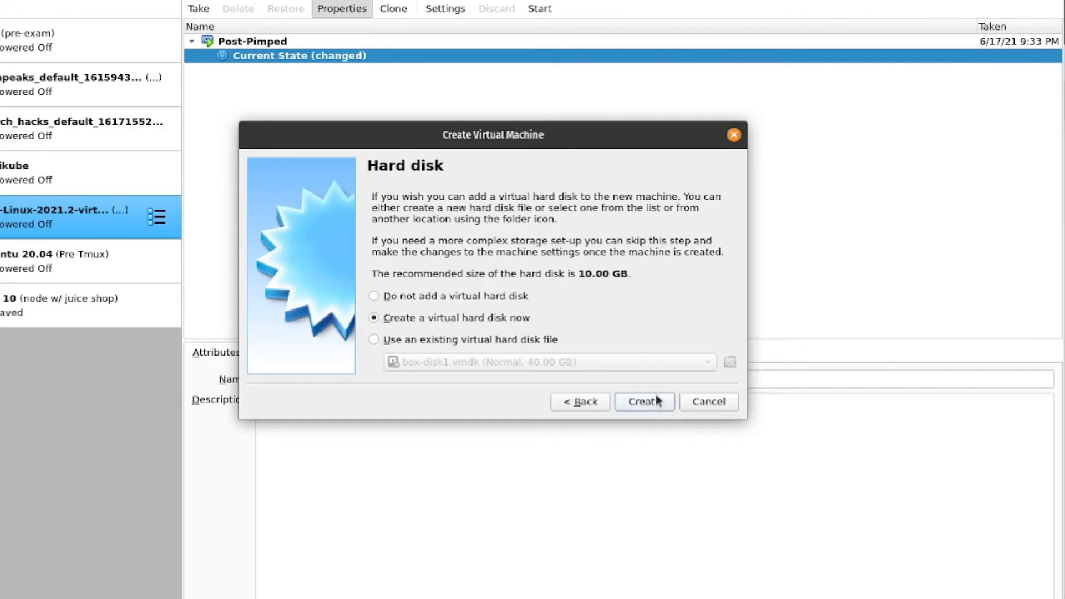
- Choose to create a new virtual hard disk as a dynamically allocated VDI (VirtualBox Disk Image)
left_click(648, 404)
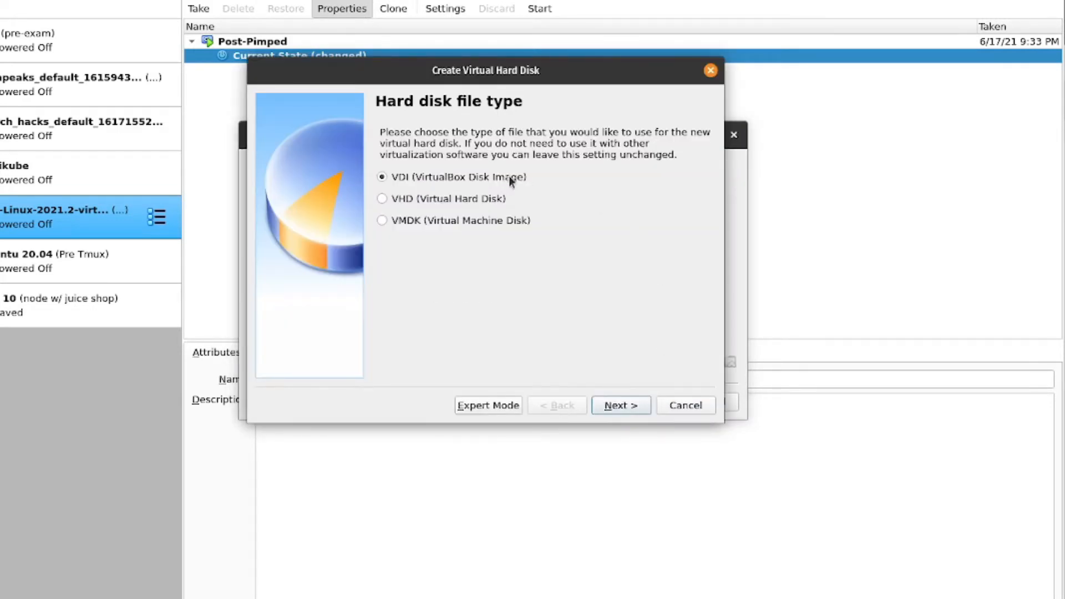
left_click(620, 406)
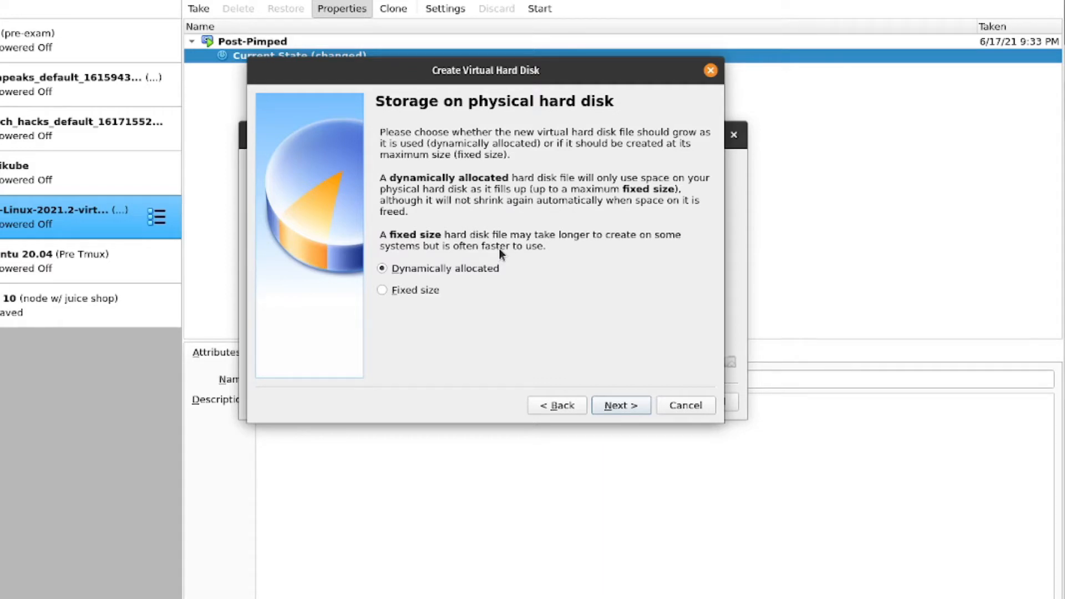
left_click(418, 292)
left_click(444, 271)
left_click(631, 406)
- Set the virtual hard disk size to 36 GB and create the disk
double_click(672, 246)
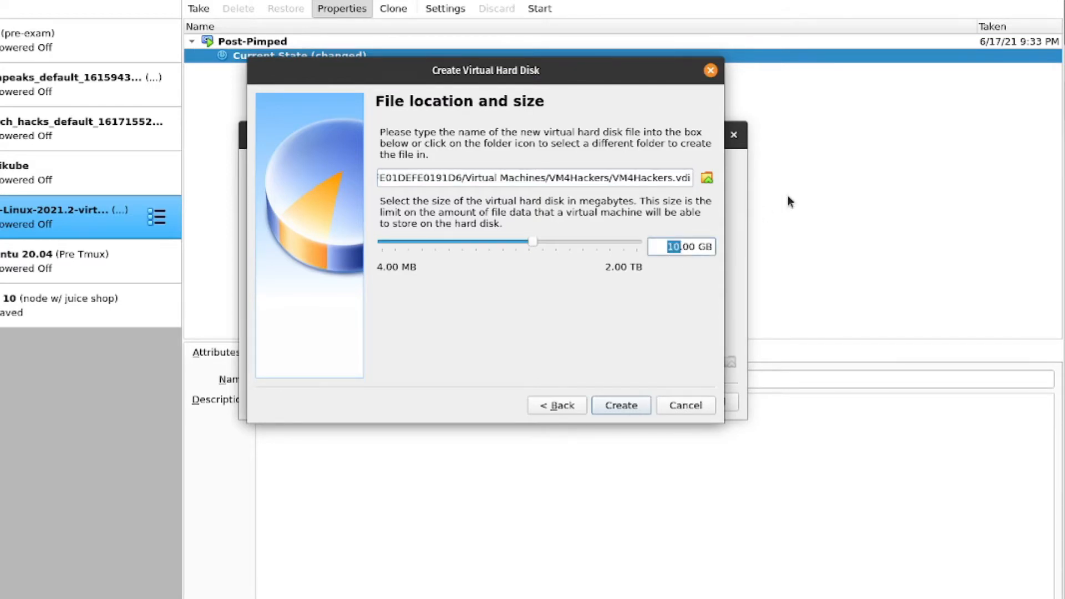
type("36")
left_click(631, 407)
left_click(633, 410)
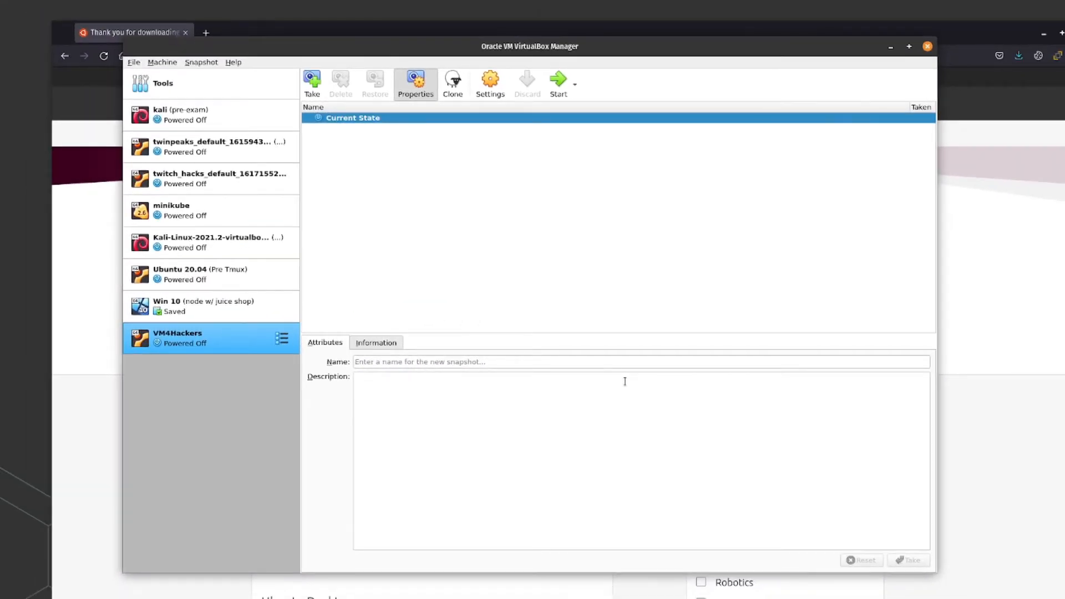
- In the VM4Hackers settings, set both Shared Clipboard and Drag'n'Drop to Bidirectional
right_click(232, 347)
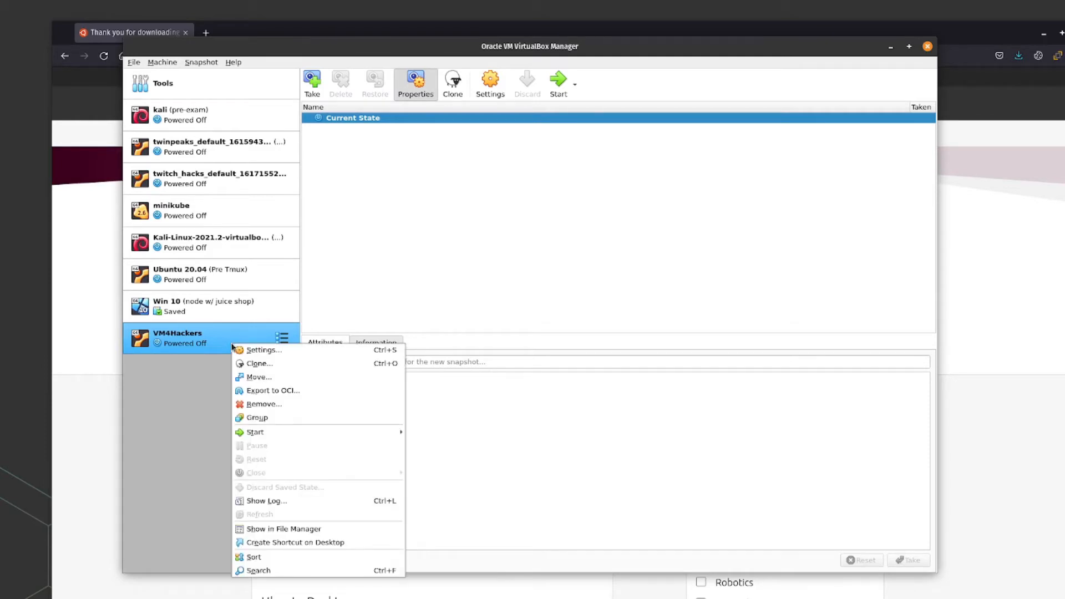
left_click(309, 358)
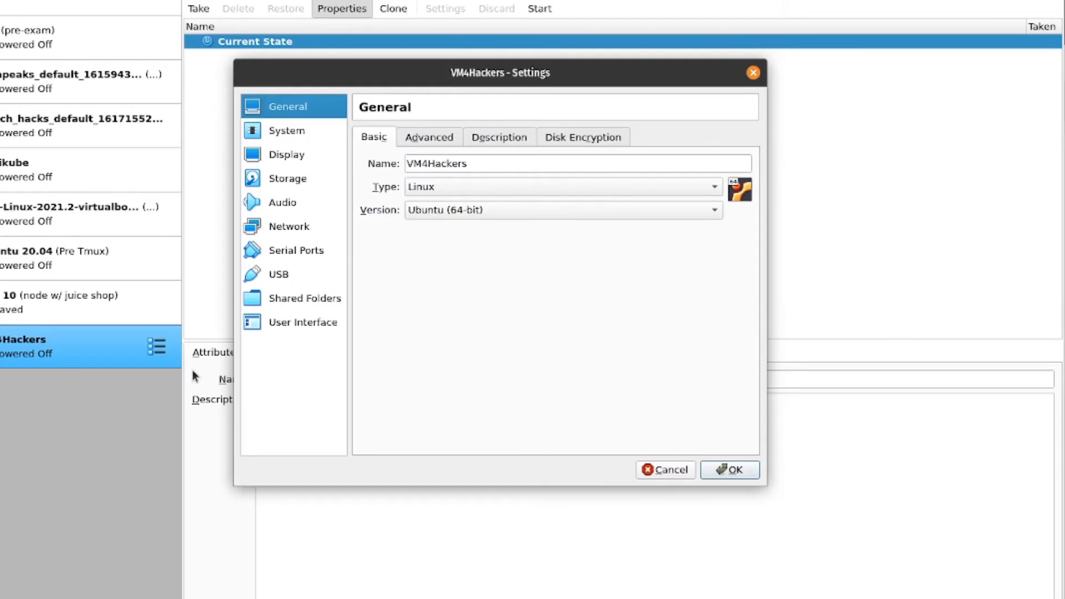
left_click(437, 142)
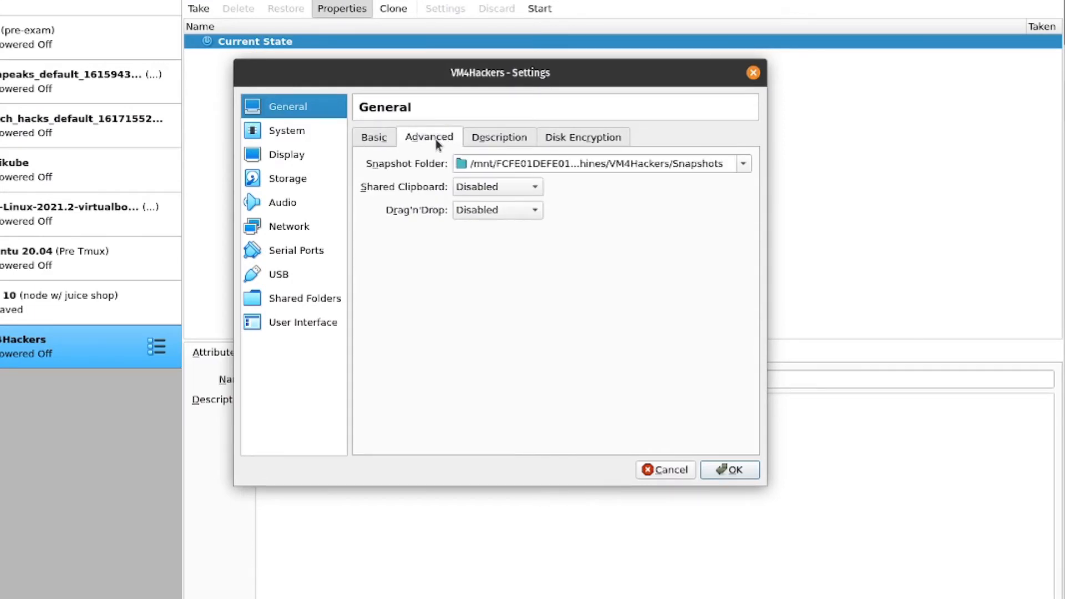
left_click(499, 187)
left_click(504, 244)
left_click(498, 208)
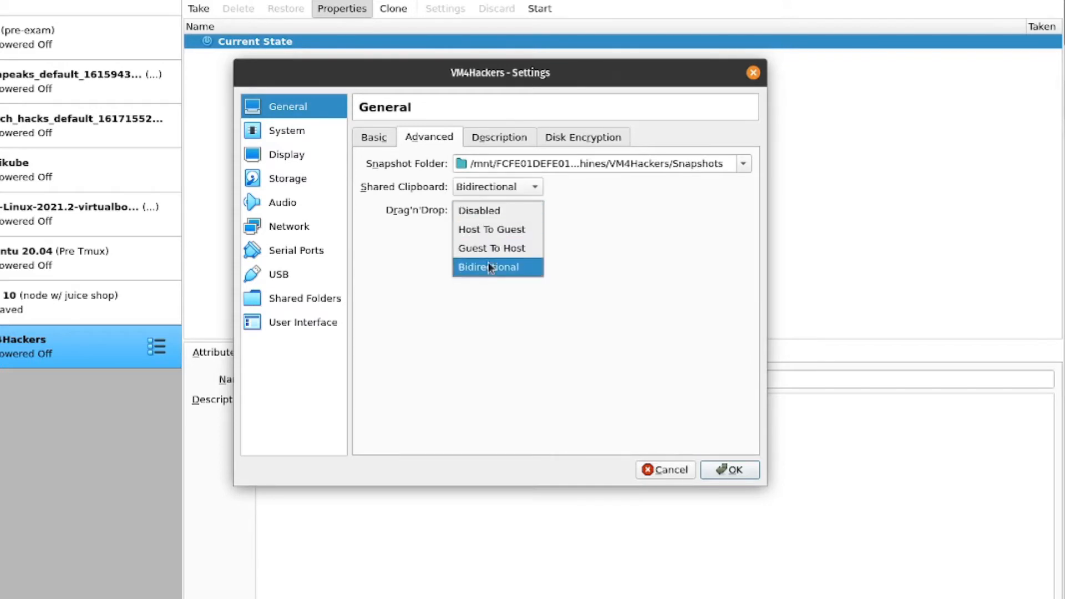
left_click(491, 267)
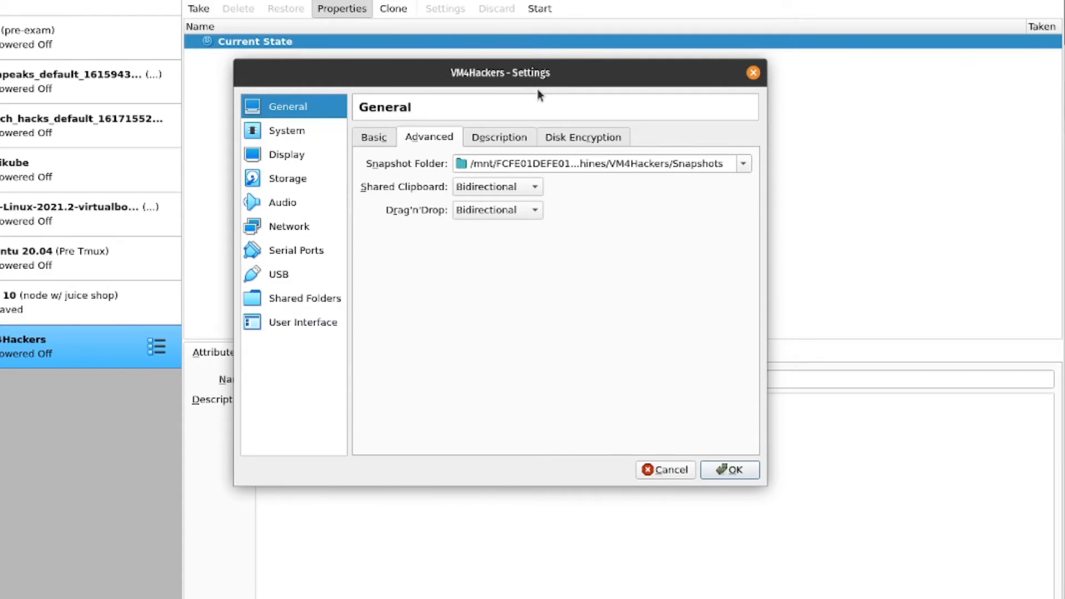
- Allocate 2 processors and 128 MB of video memory to VM4Hackers
left_click(271, 125)
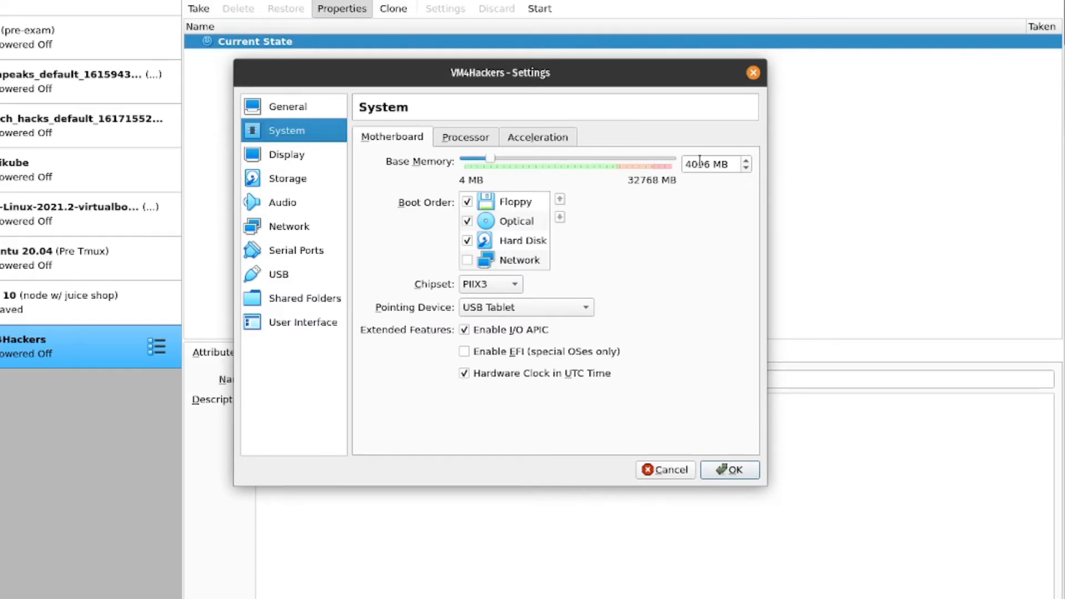
left_click(466, 137)
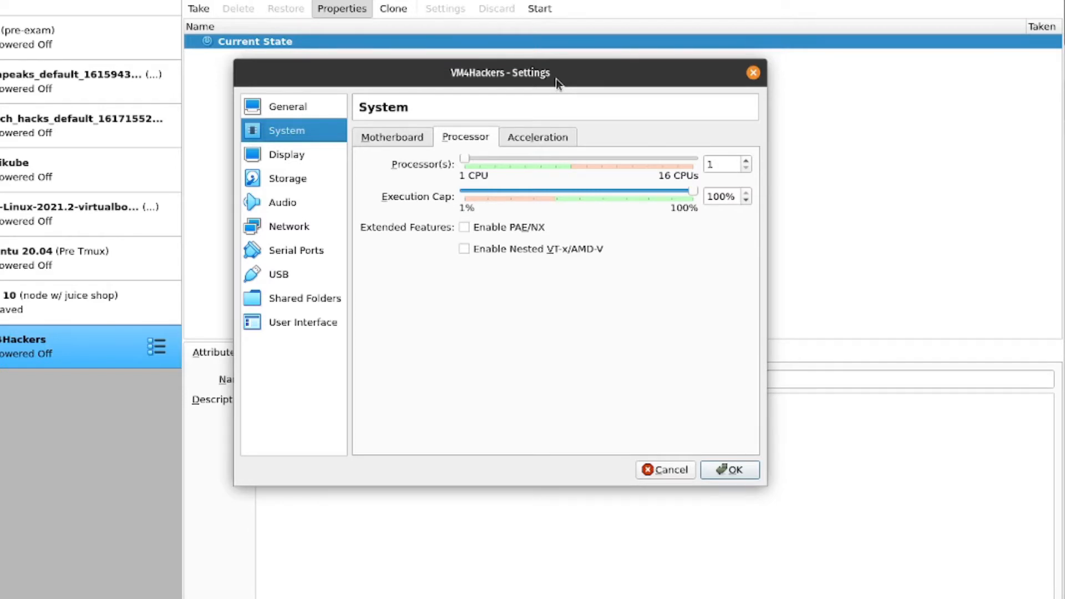
double_click(725, 164)
type("2")
left_click(297, 157)
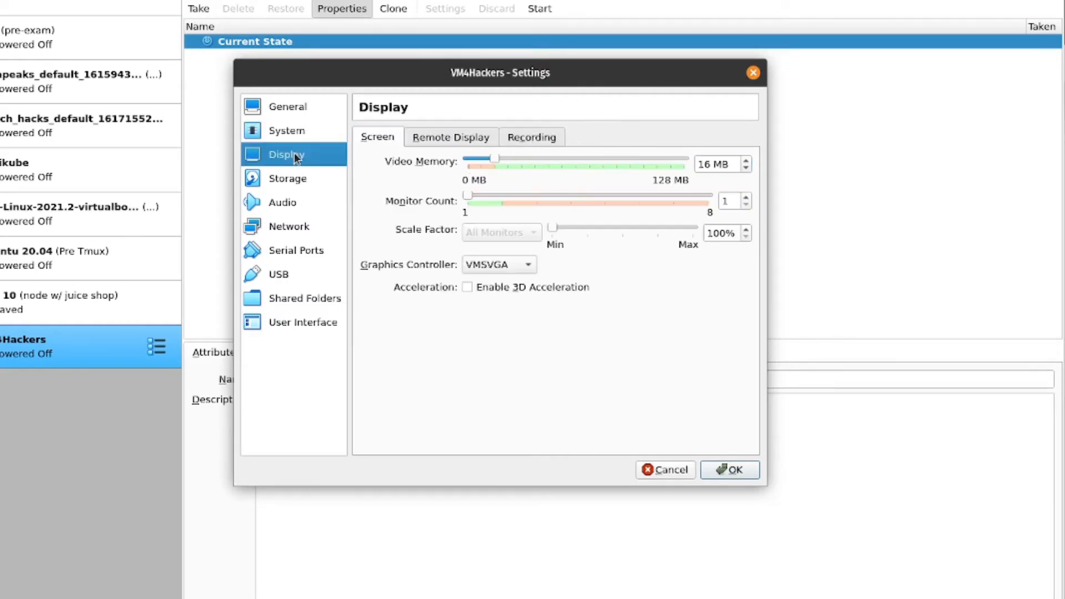
left_click_drag(492, 157, 686, 161)
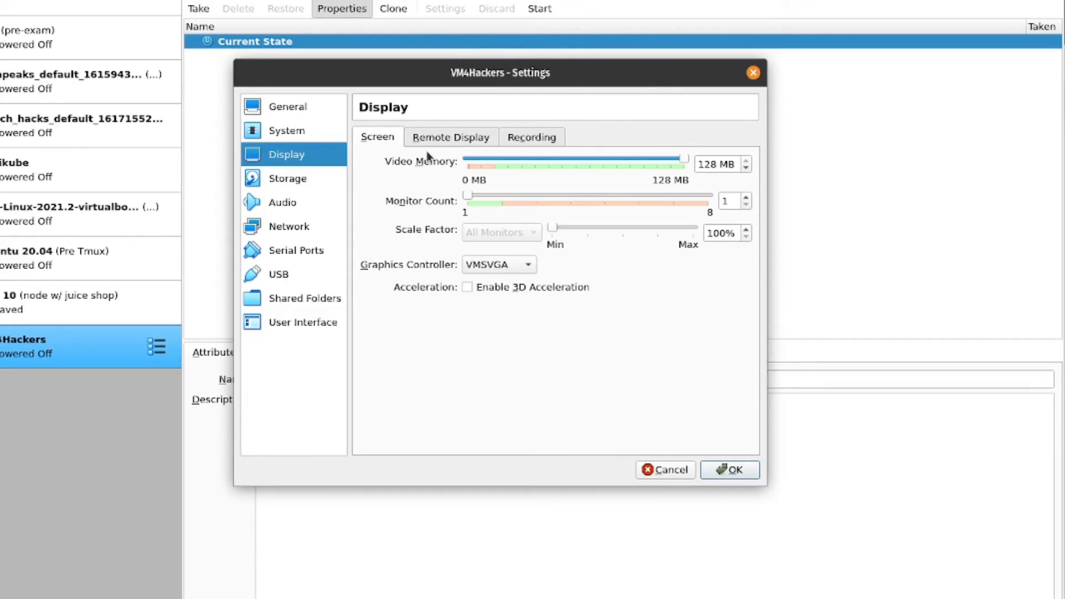
- Review the storage, audio and network settings of VM4Hackers and save its configuration
left_click(314, 178)
left_click(284, 202)
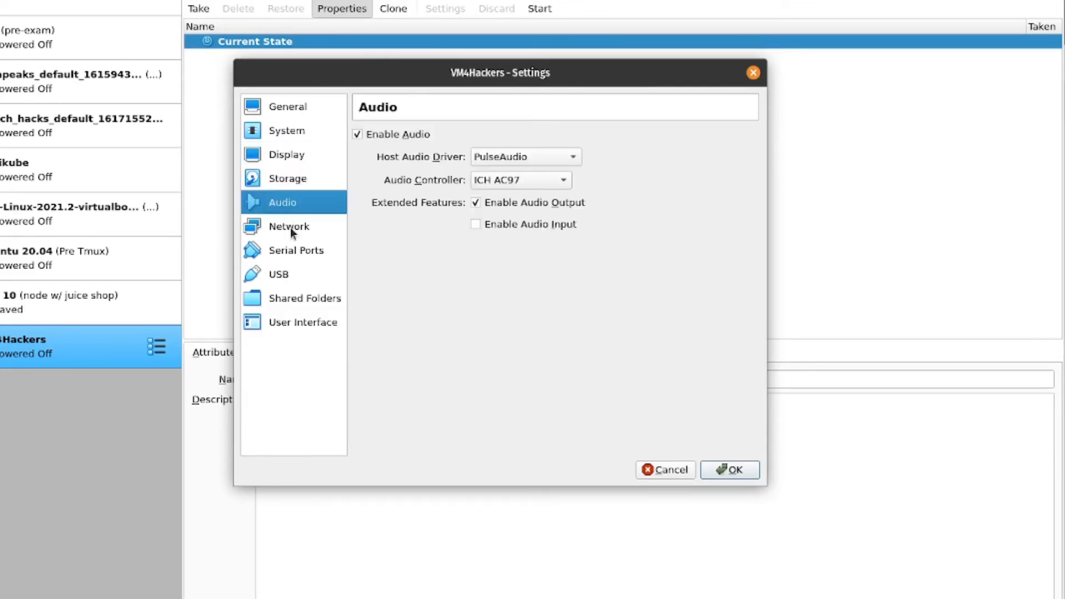
left_click(291, 227)
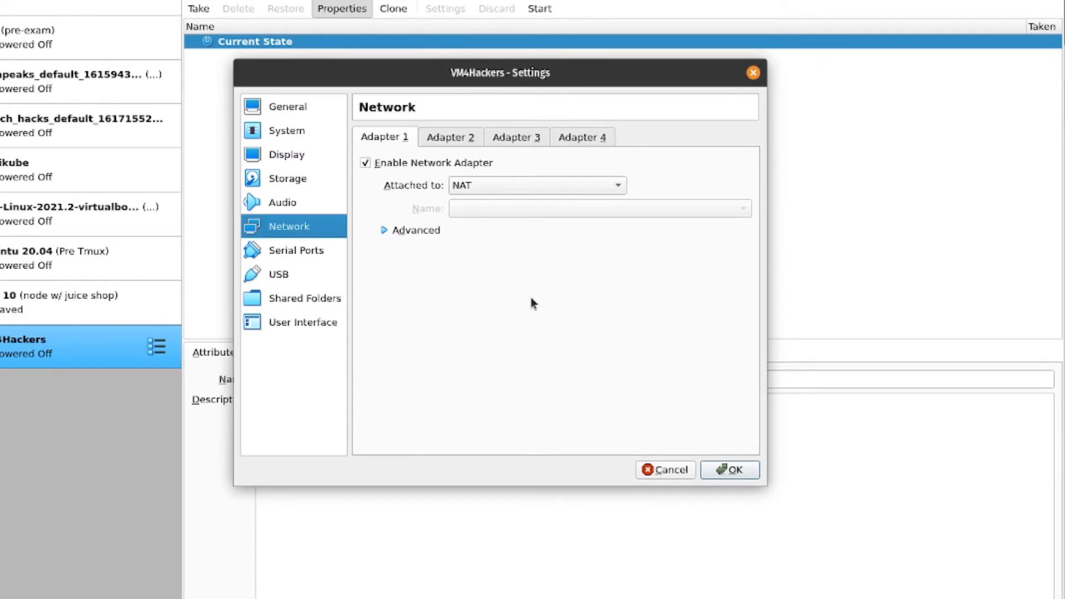
left_click(743, 472)
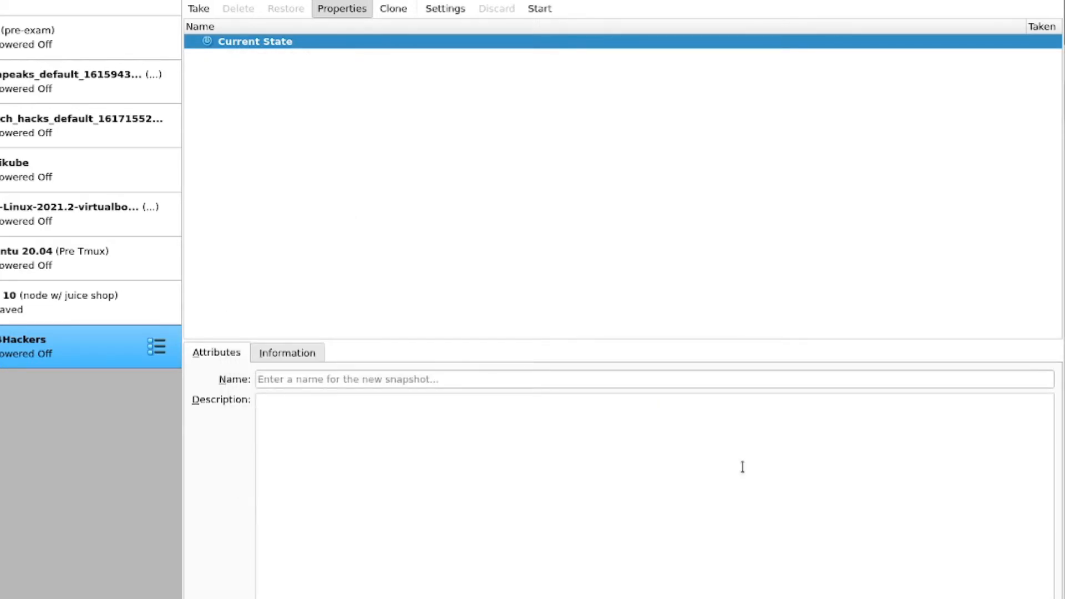
- Launch VM4Hackers and add ubuntu-20.04.3-desktop-amd64.iso from the home Downloads folder to the available optical disks
double_click(107, 343)
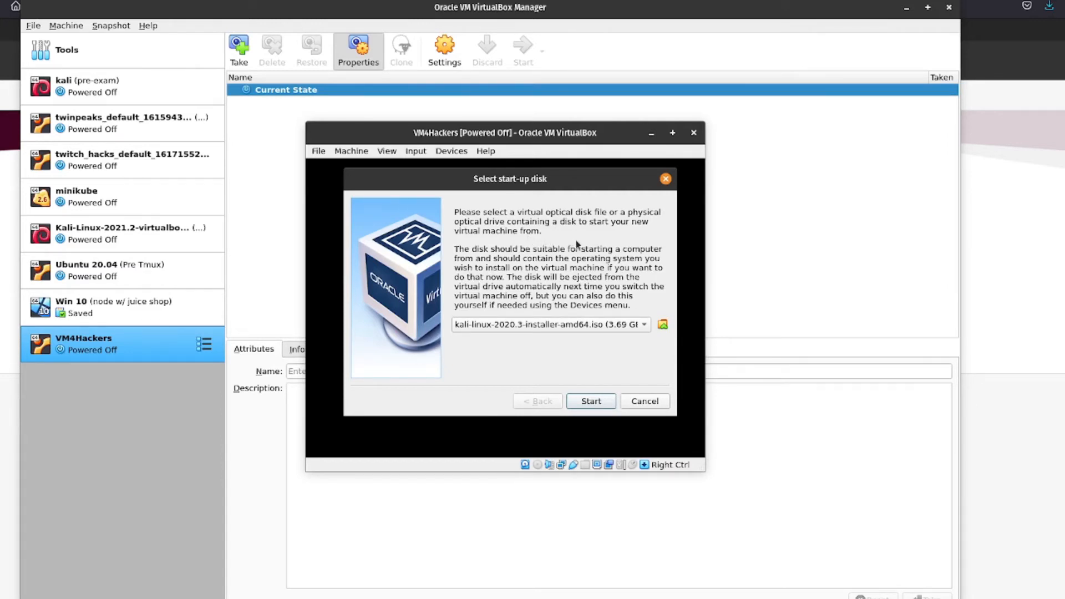
left_click(630, 325)
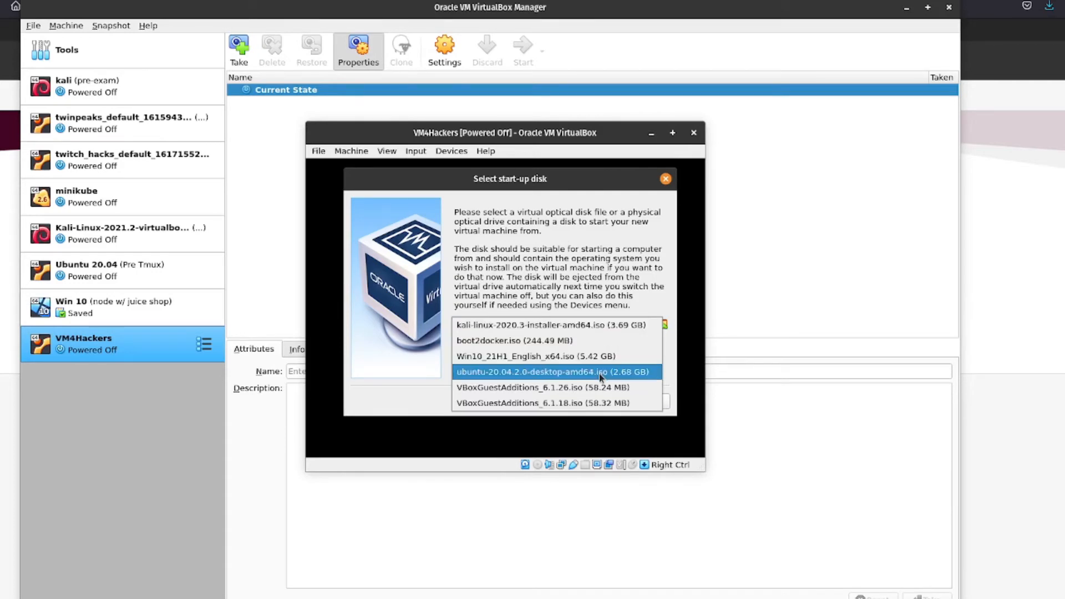
left_click(602, 269)
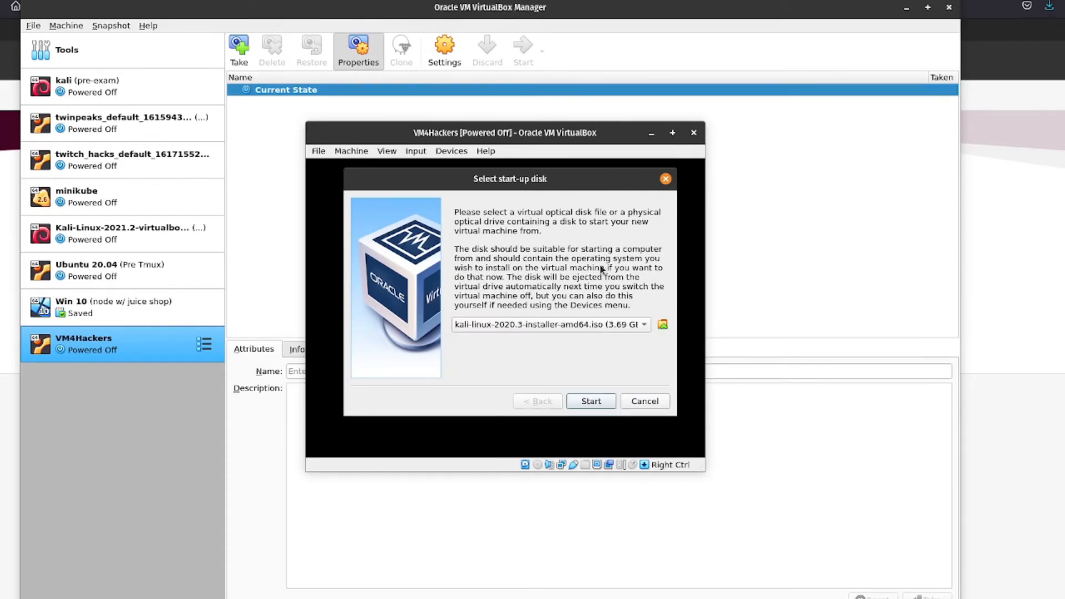
left_click(663, 324)
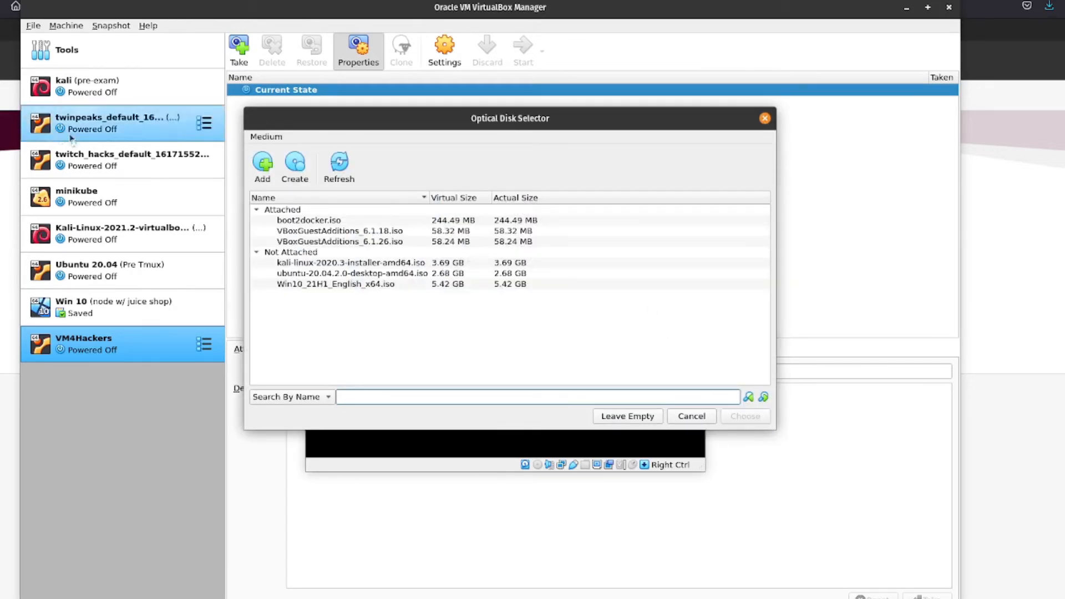
left_click(267, 185)
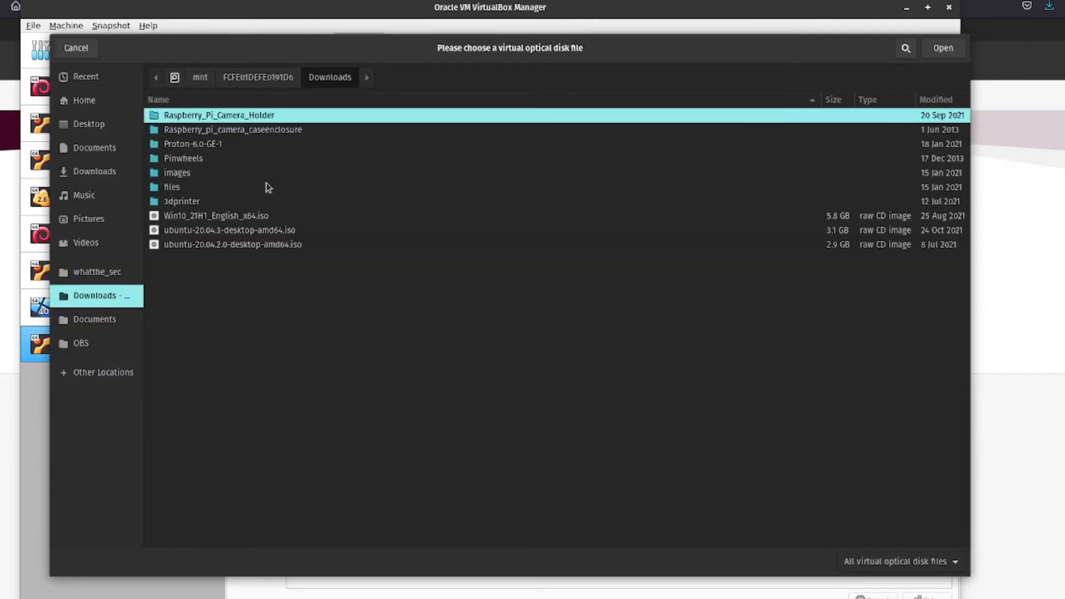
left_click(64, 168)
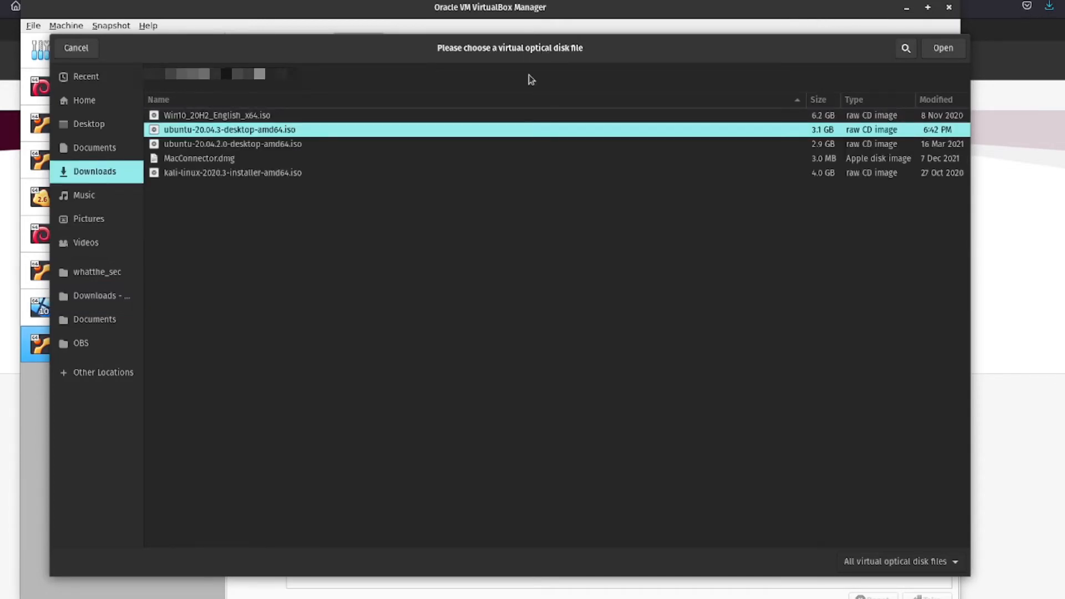
left_click(515, 136)
double_click(515, 133)
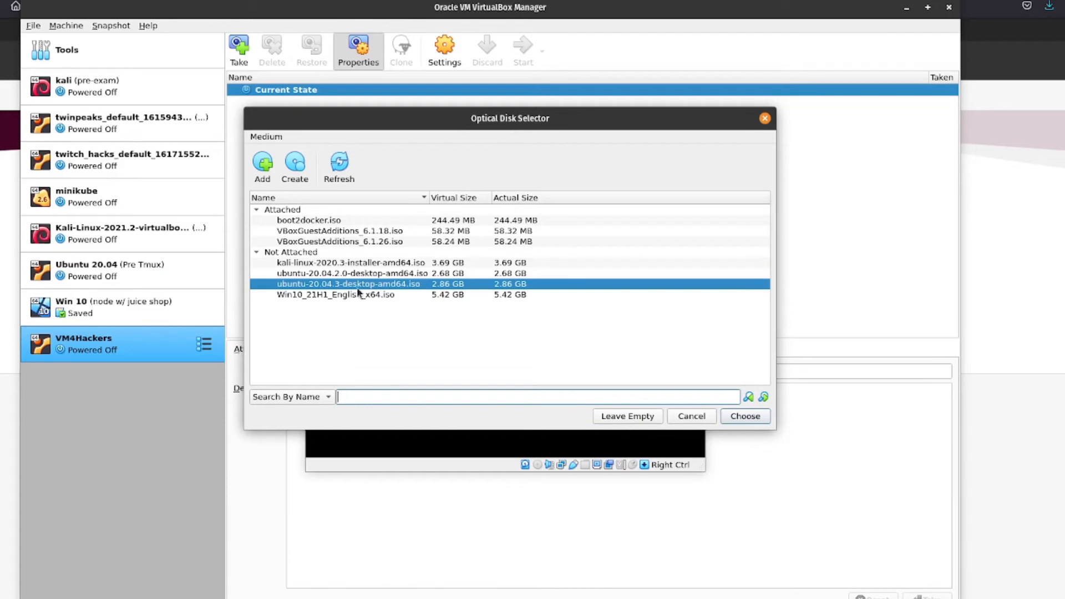
- Choose ubuntu-20.04.3-desktop-amd64.iso as the start-up disk, boot the machine and dismiss the mouse pointer integration notice
left_click(376, 287)
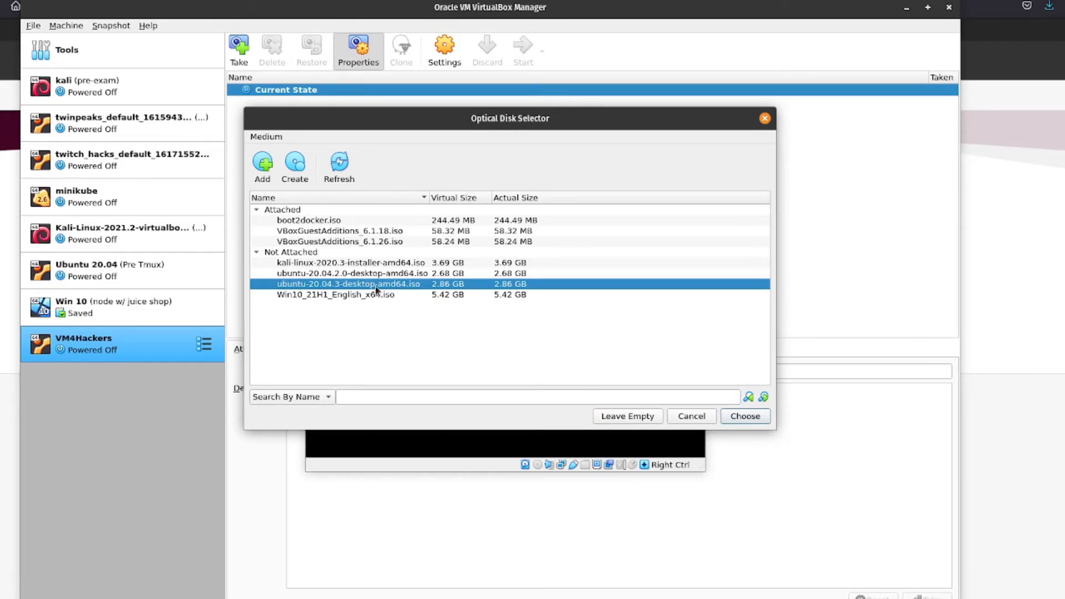
left_click(746, 417)
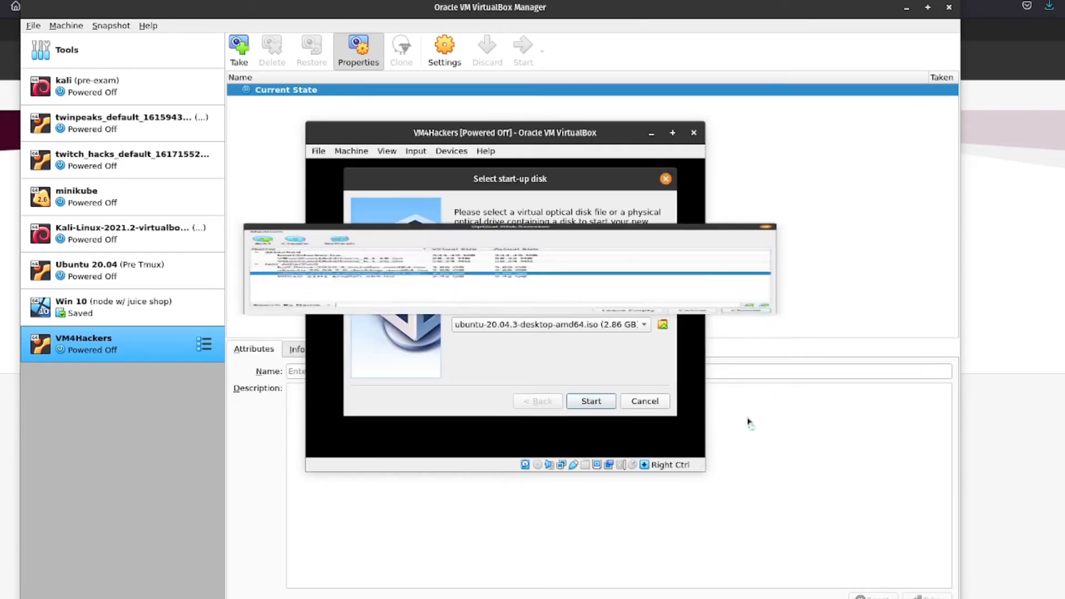
left_click(596, 402)
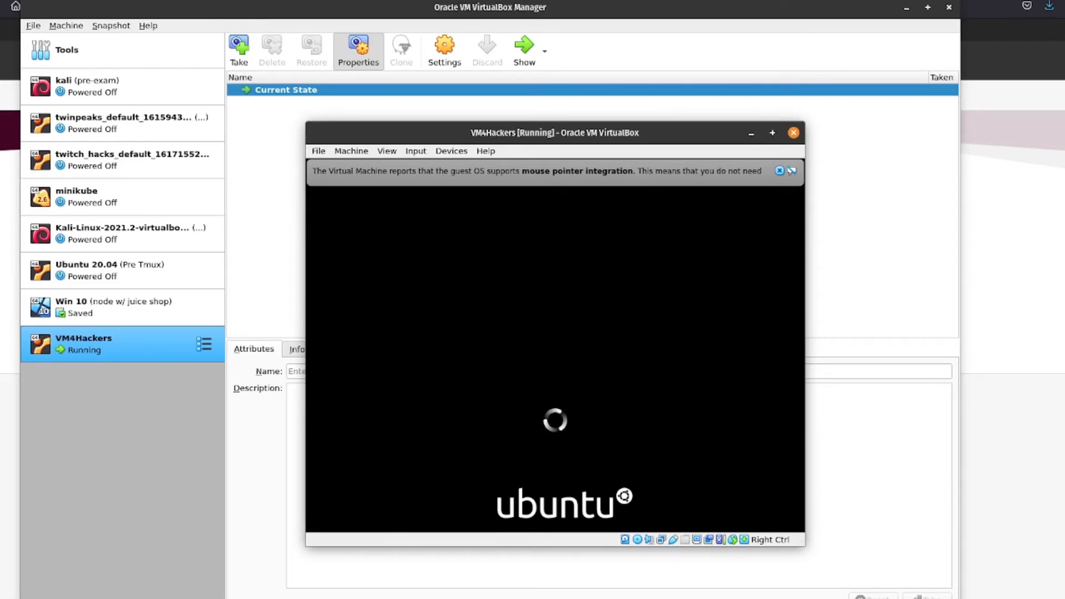
left_click(779, 171)
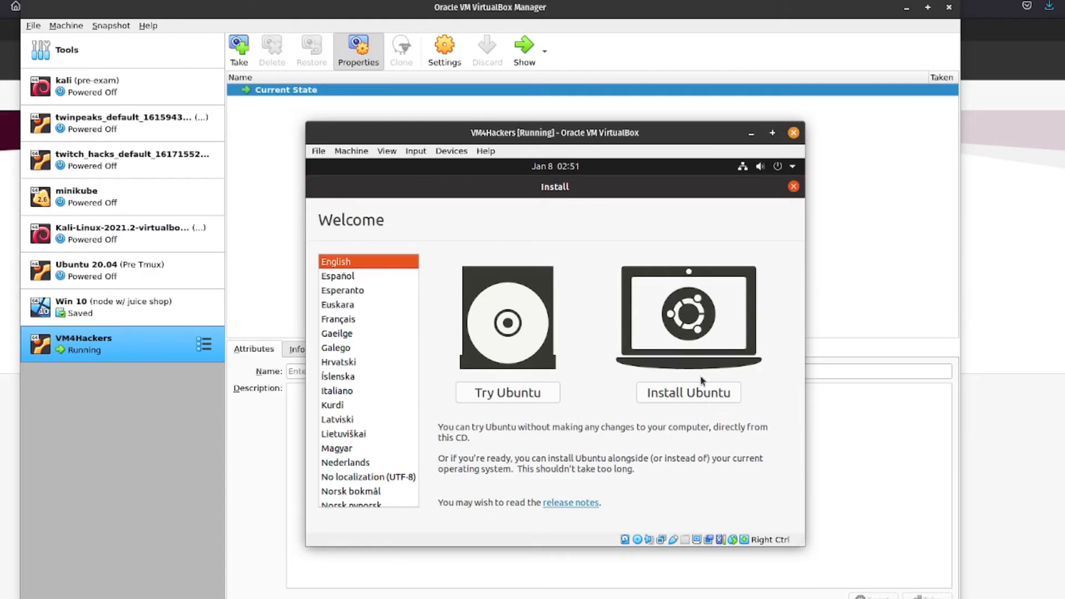
- Begin installing Ubuntu with the English (US) keyboard layout, Normal installation and updates downloaded during installation
left_click(706, 398)
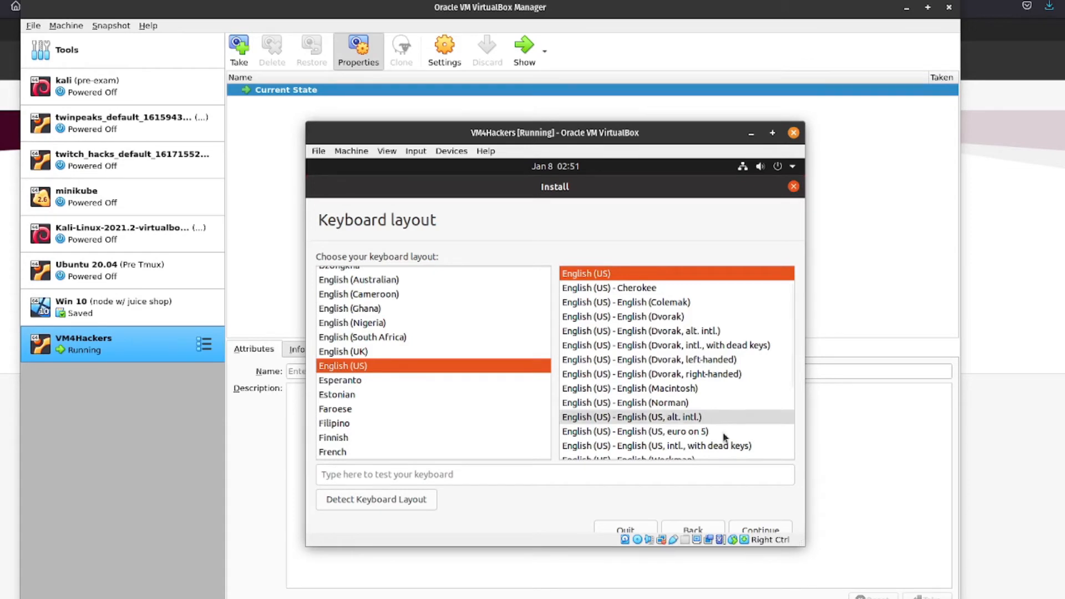
left_click(779, 528)
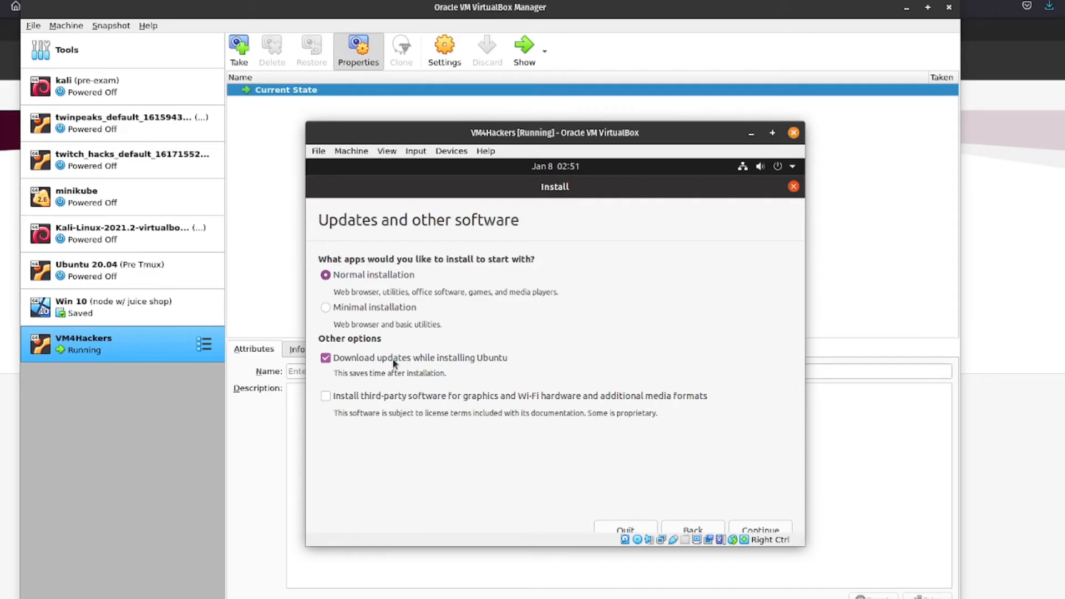
left_click(746, 530)
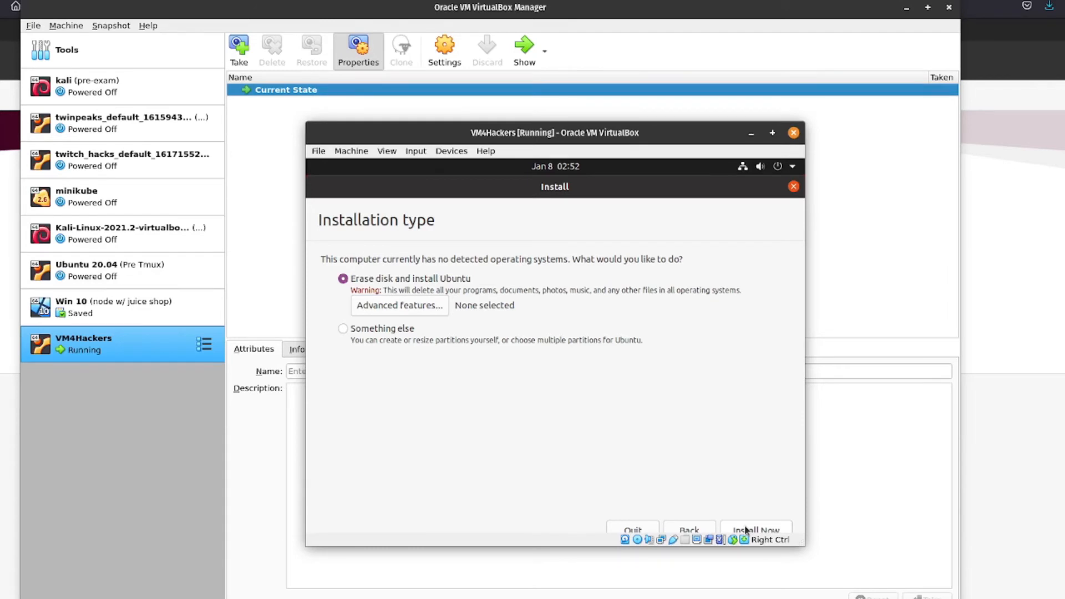
- Accept Erase disk and install Ubuntu, confirm writing the changes to disk, and keep Los Angeles as the location
left_click(773, 532)
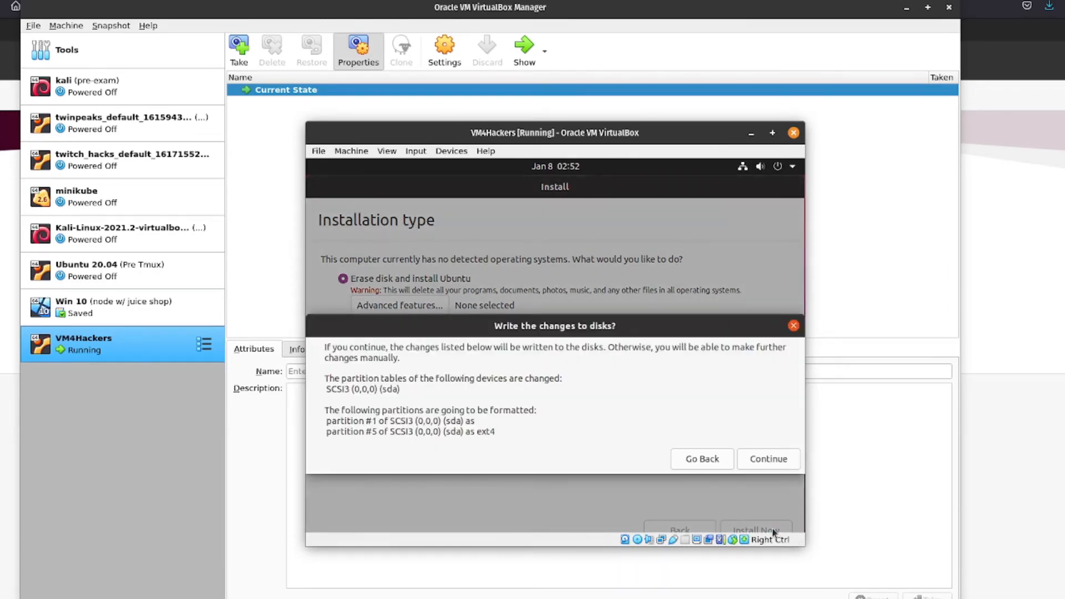
left_click(777, 461)
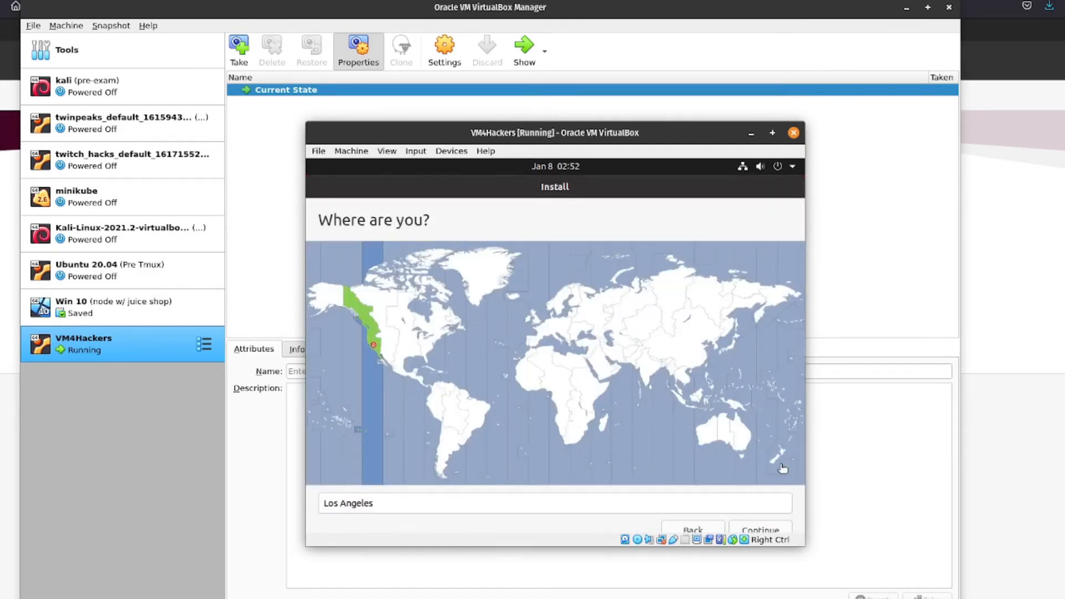
left_click(773, 529)
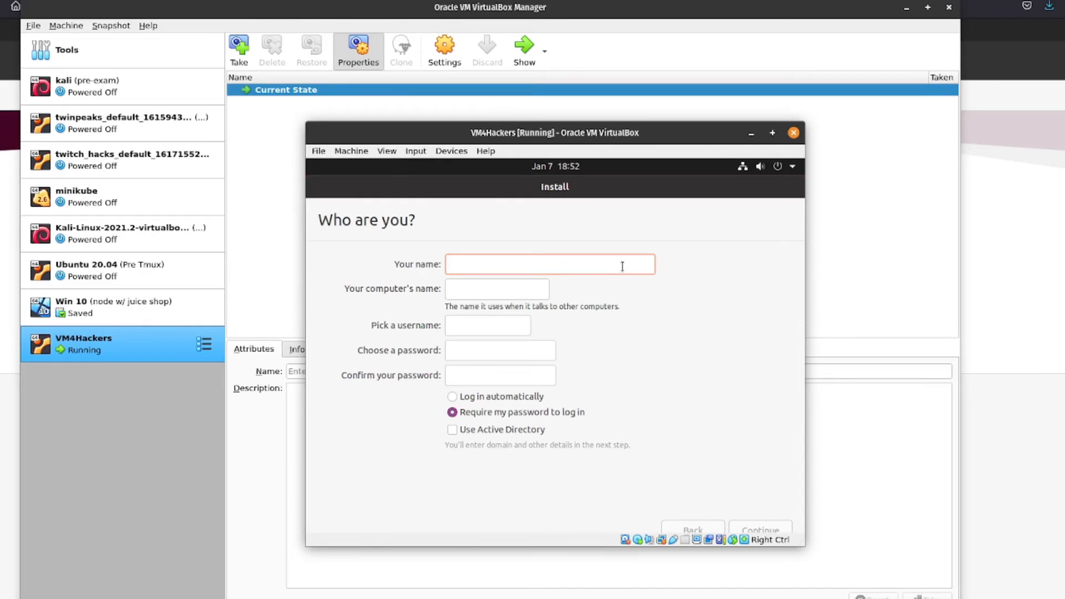
- Enter hacker as the user's name and keep the suggested computer name and username
type("hacker")
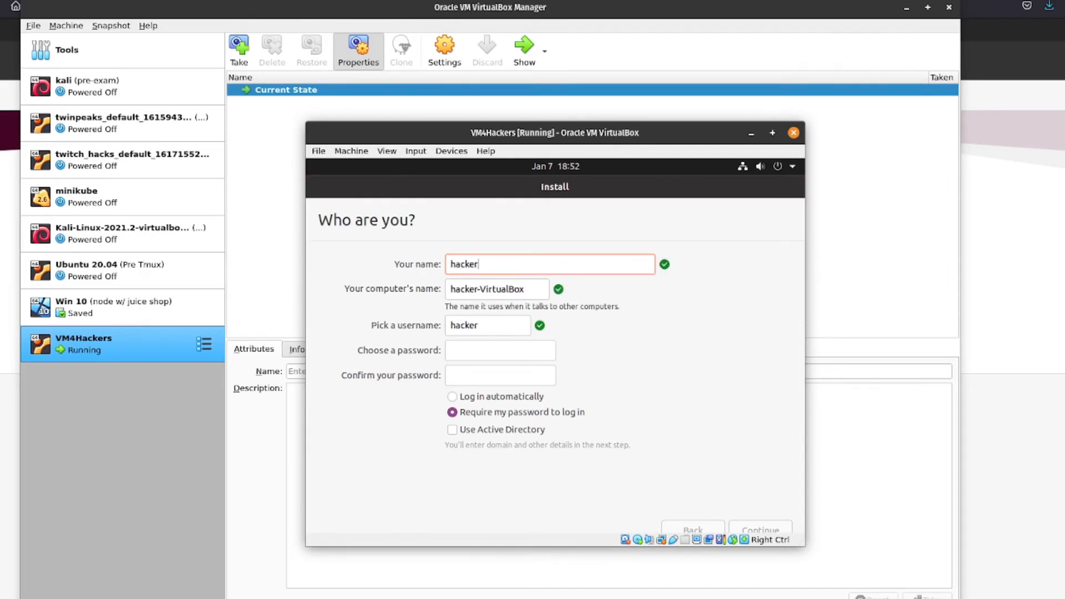
double_click(519, 268)
double_click(498, 326)
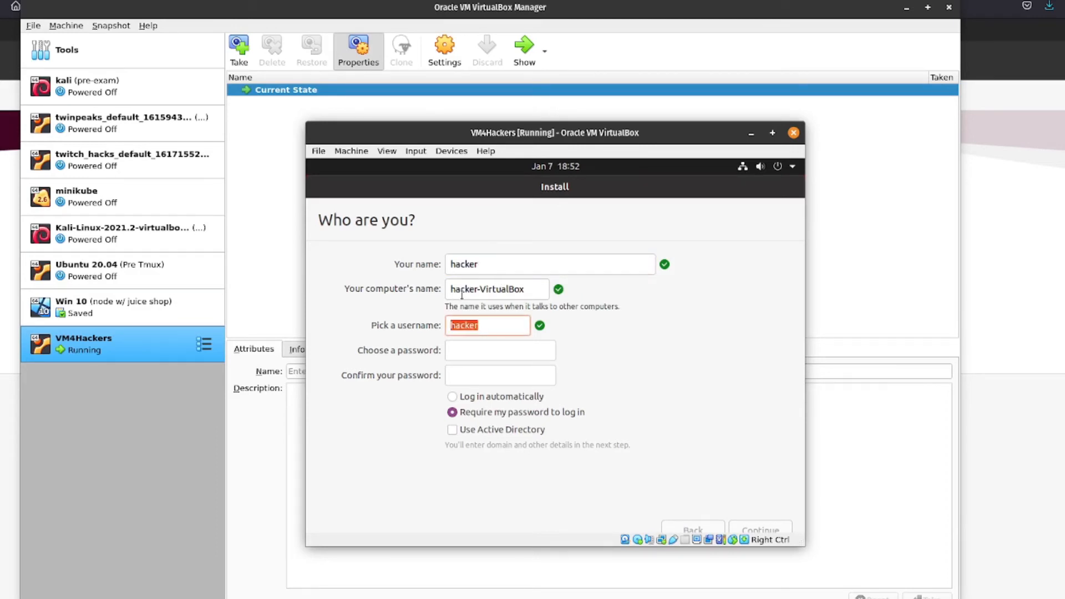
triple_click(539, 287)
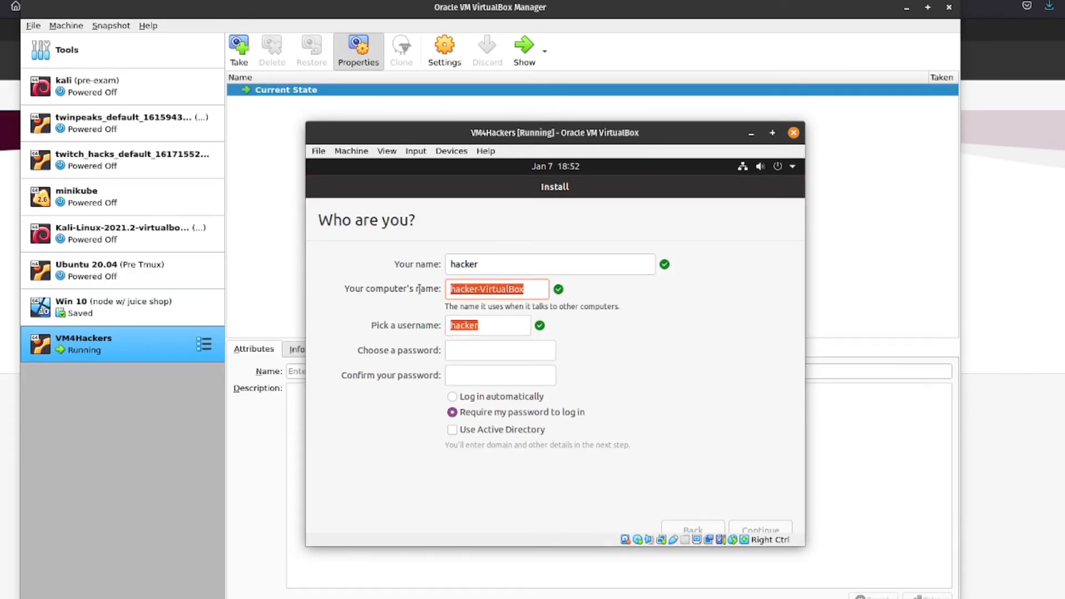
- Enter and confirm the account password, enable automatic login, and proceed with the installation
left_click(522, 347)
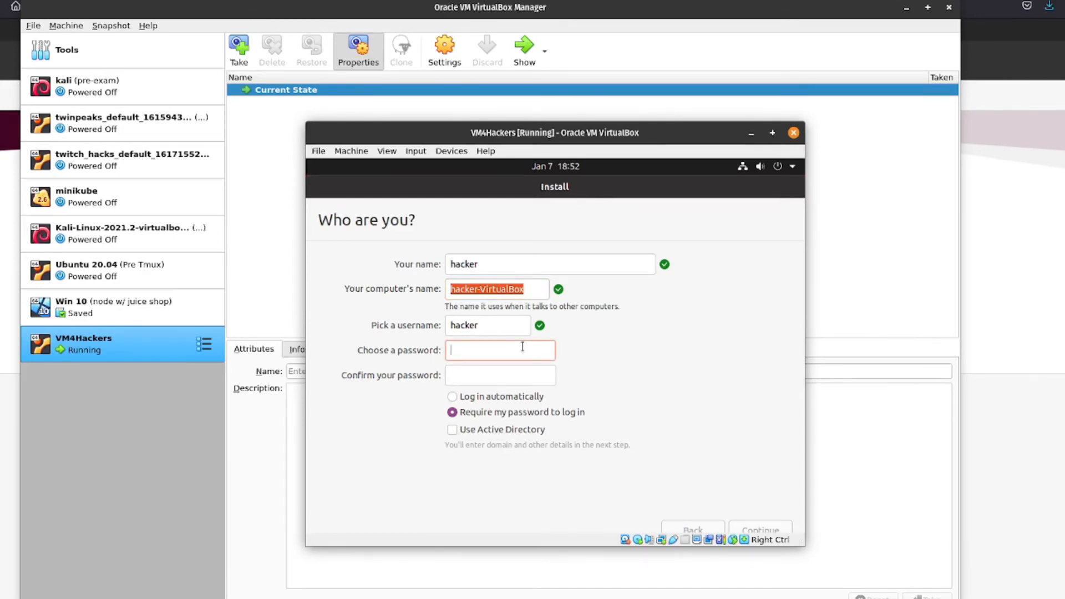
type("●●●●●●●●")
key("Tab")
type("●●●●●●●●")
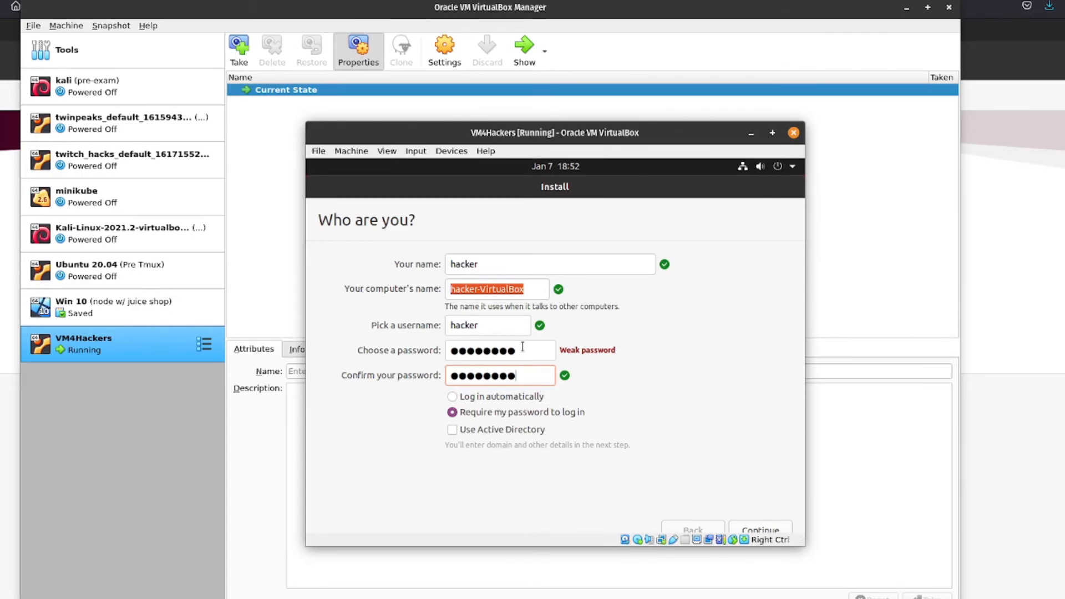
left_click(508, 396)
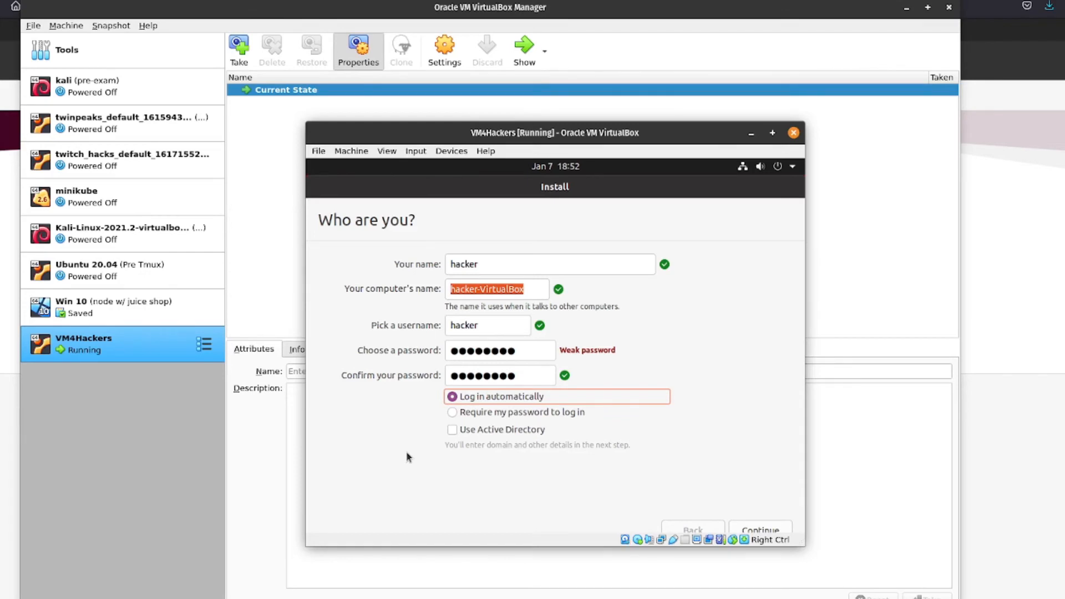
left_click(764, 529)
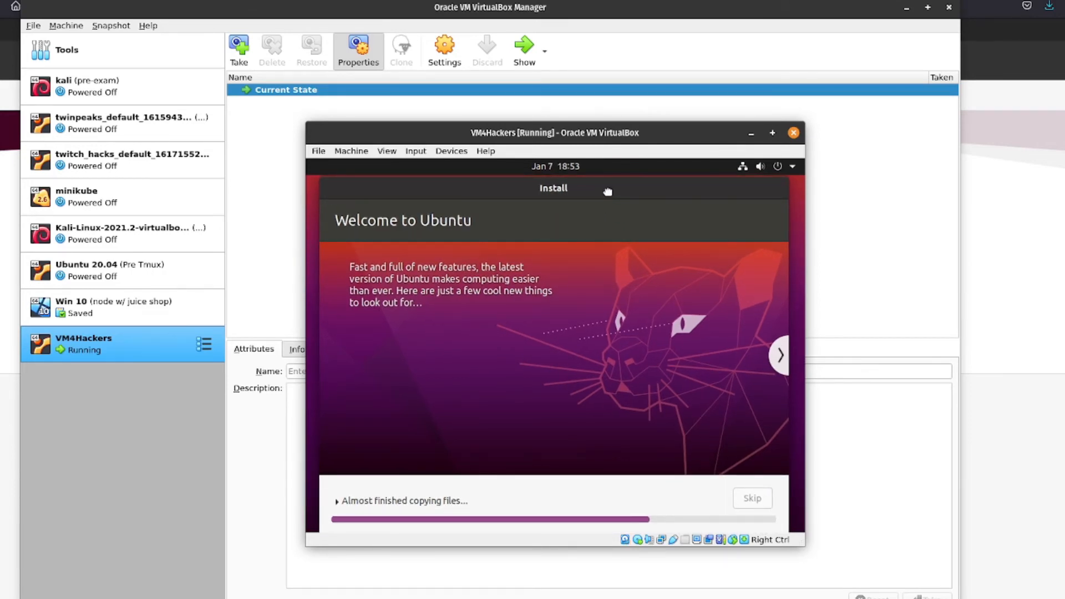
- Restart the virtual machine once Ubuntu is installed and confirm removal of the installation medium
left_click_drag(609, 192, 614, 188)
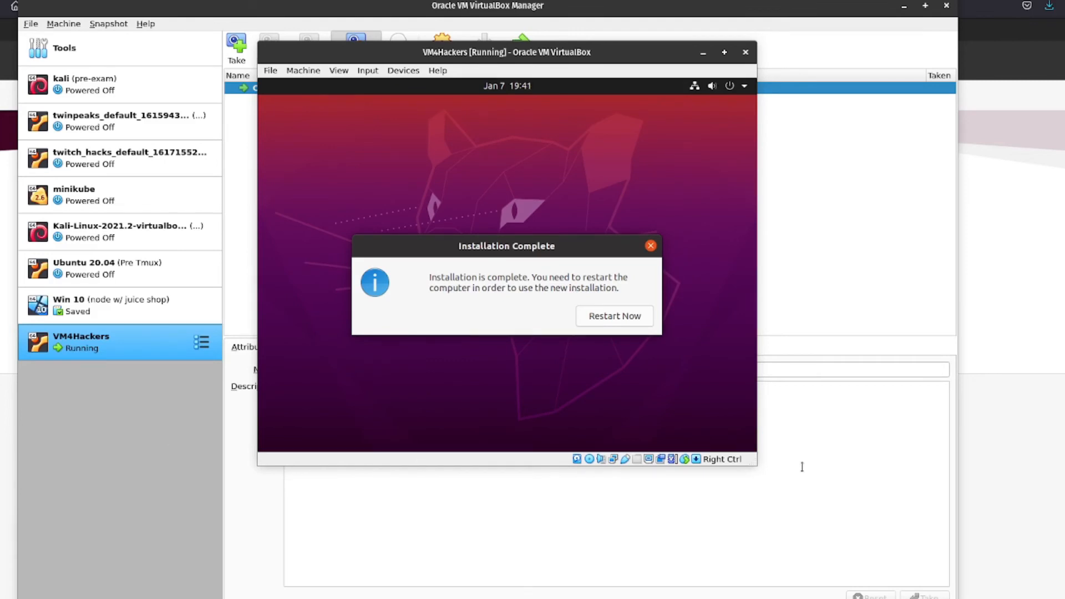
left_click(642, 320)
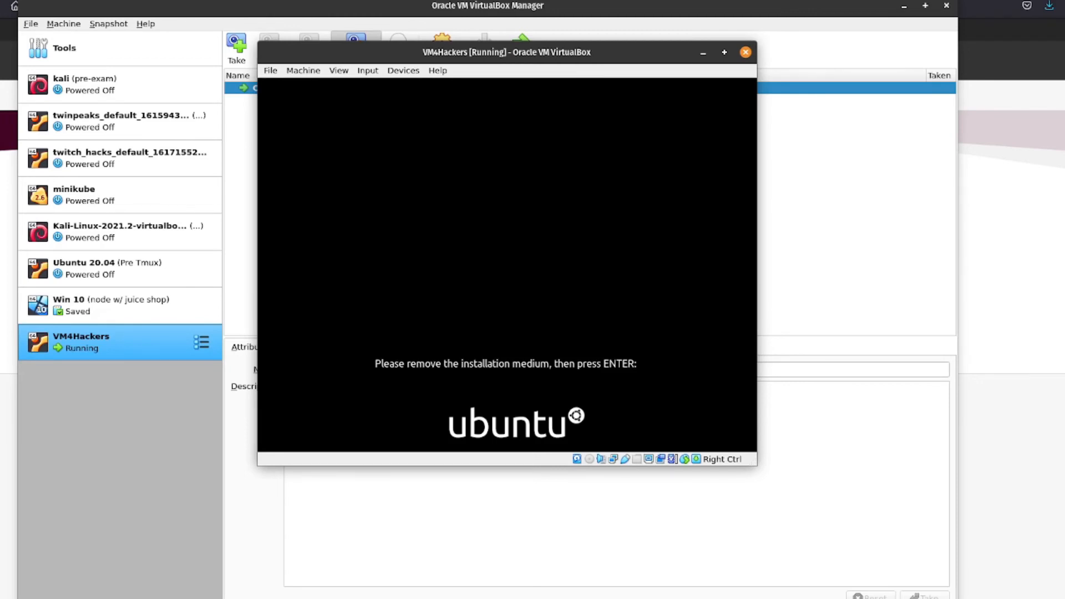
key("Return")
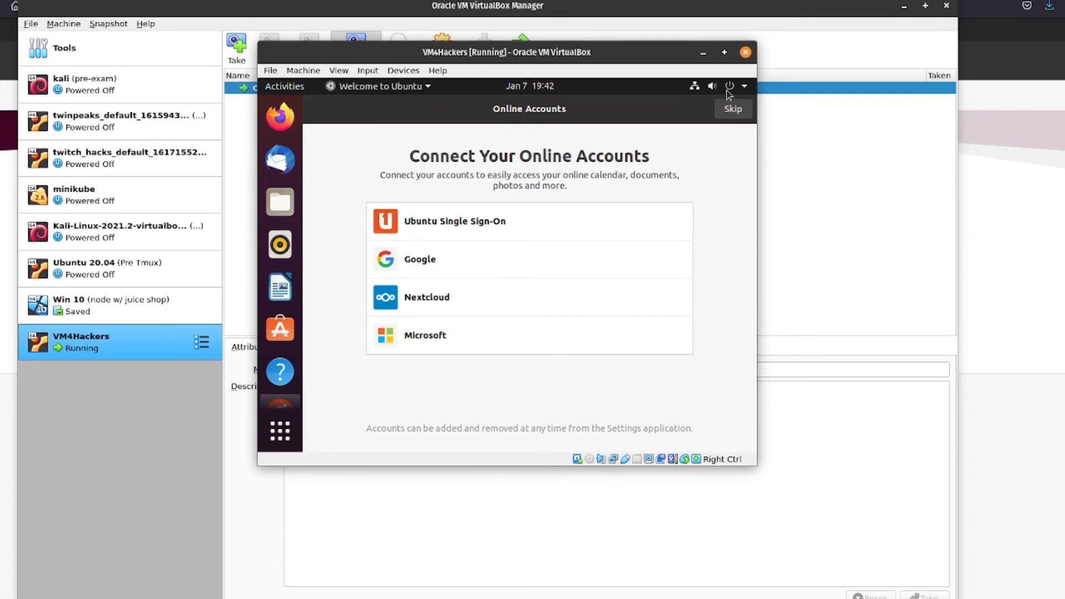
- Complete the Welcome to Ubuntu setup, skipping online accounts, agreeing to send system info to Canonical and leaving Location Services off
left_click(734, 114)
left_click(733, 114)
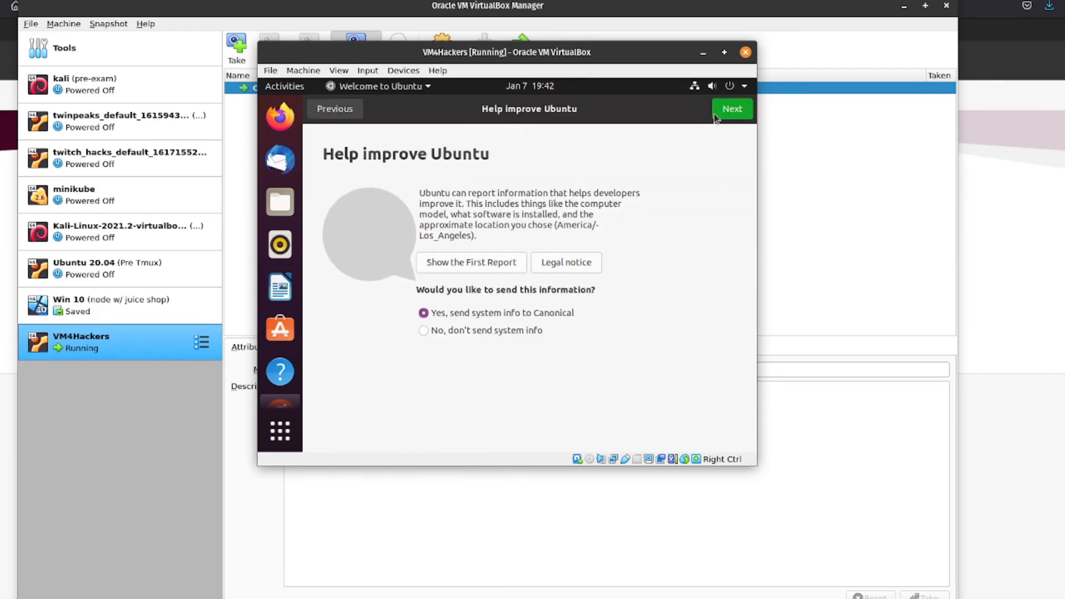
left_click(735, 116)
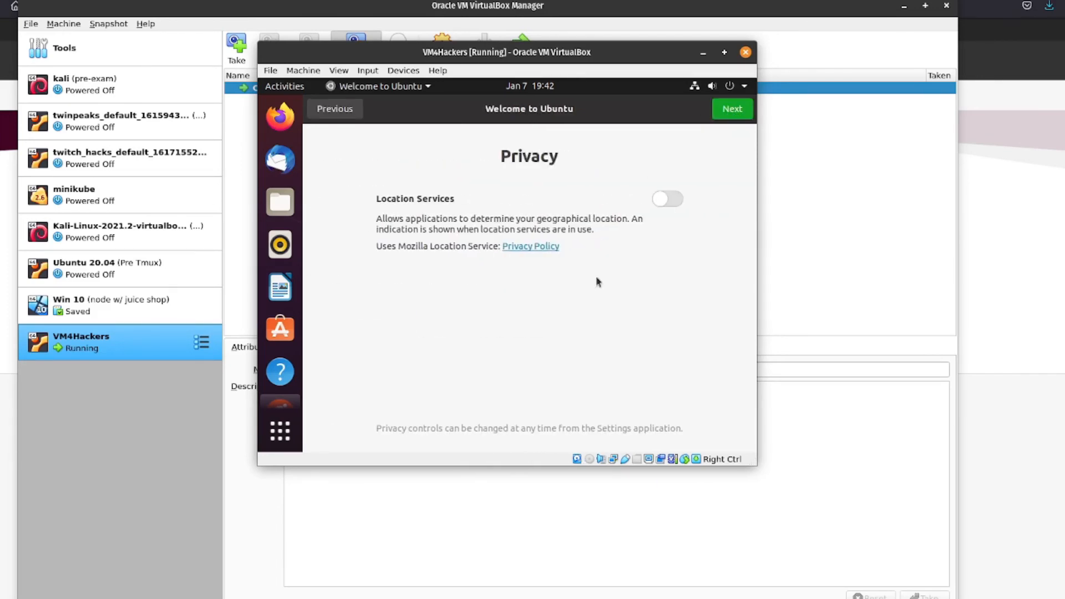
left_click(739, 118)
left_click(739, 117)
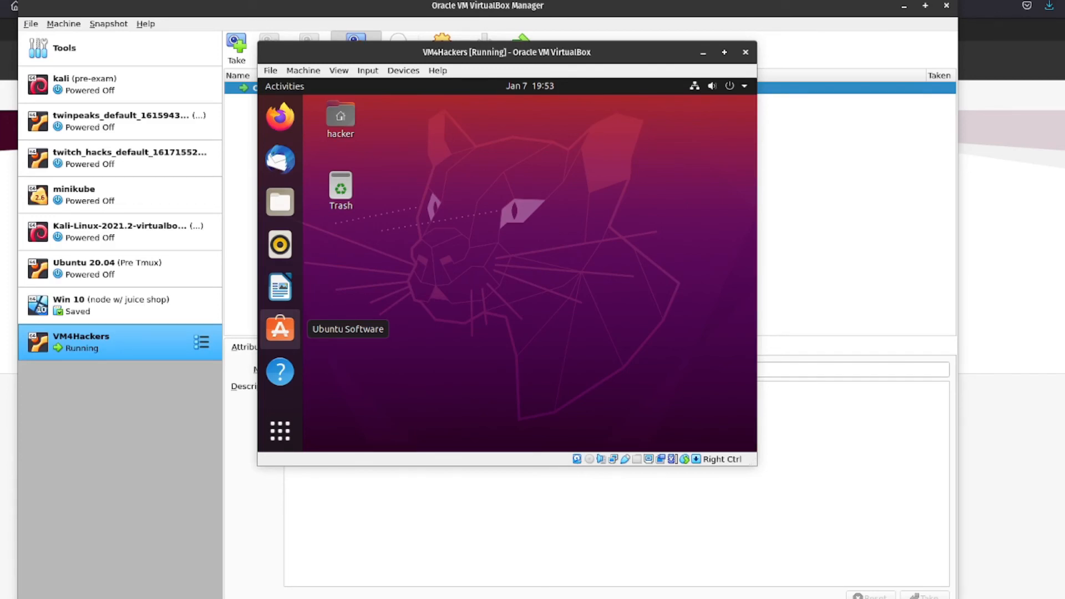
- Insert the Guest Additions CD image into the running VM4Hackers machine and run its VBox_GAs_6.1.26 software
left_click(367, 70)
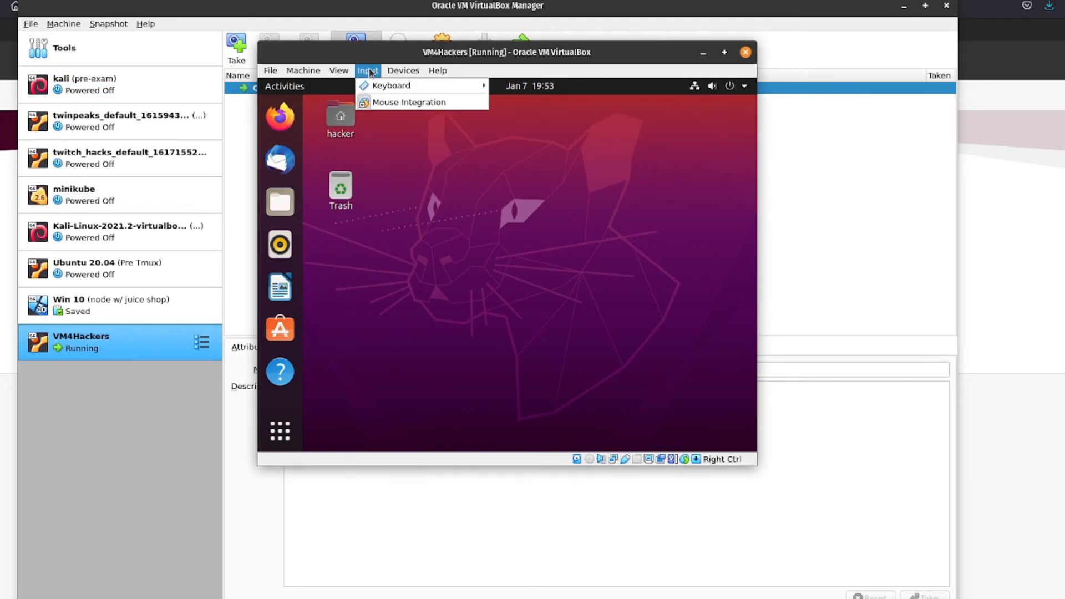
mouse_move(391, 71)
left_click(390, 72)
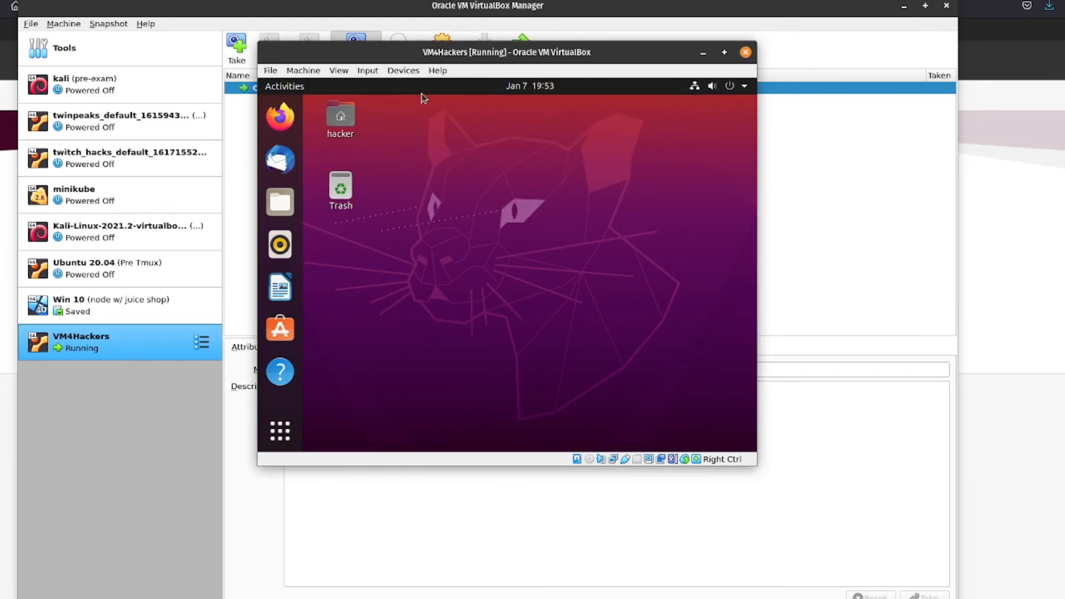
left_click(405, 71)
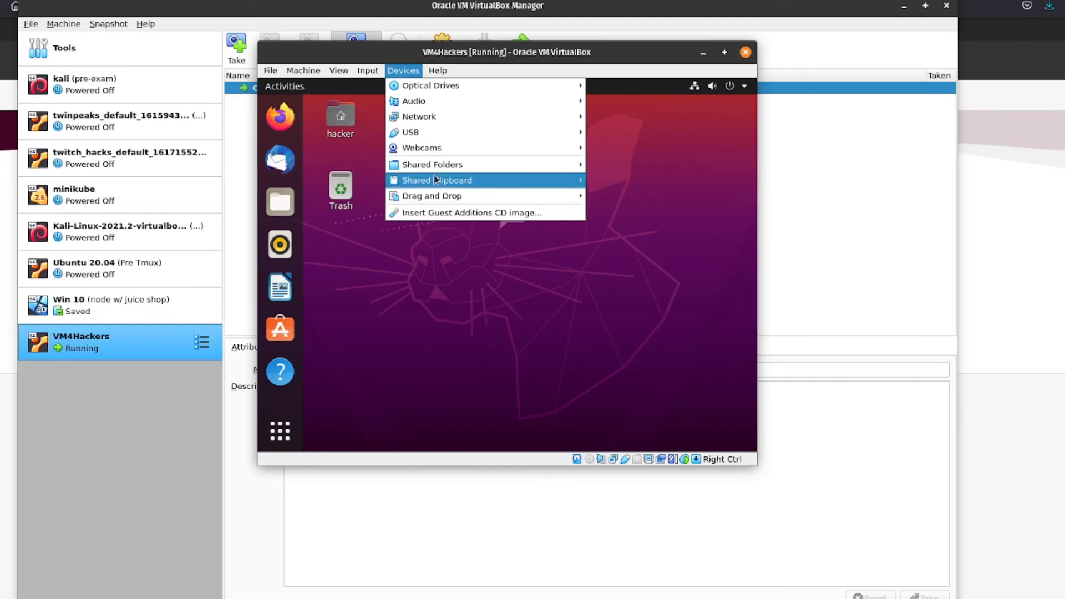
left_click(468, 214)
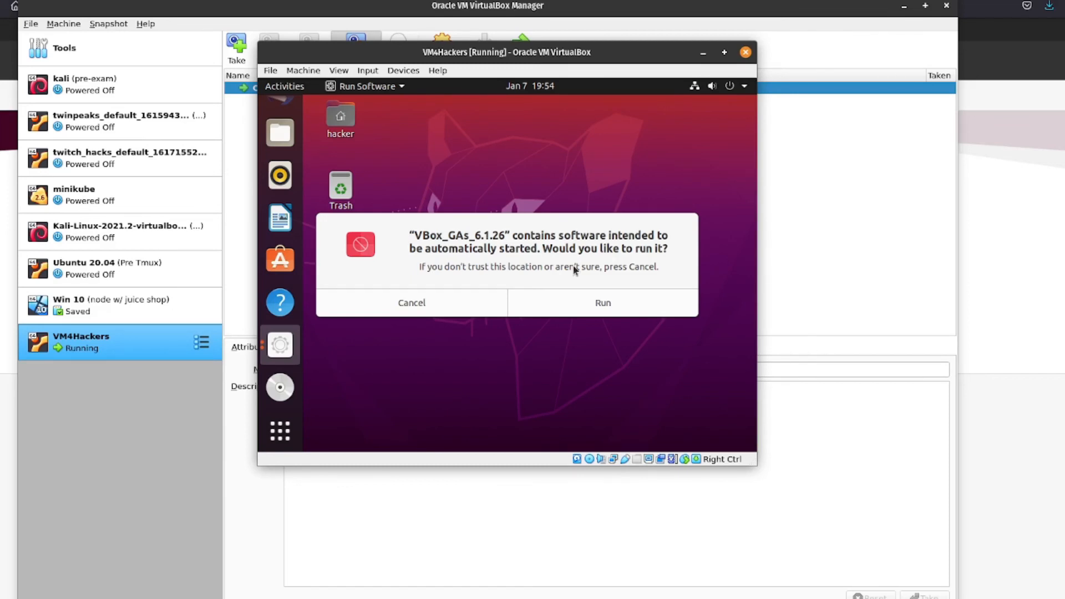
left_click(603, 303)
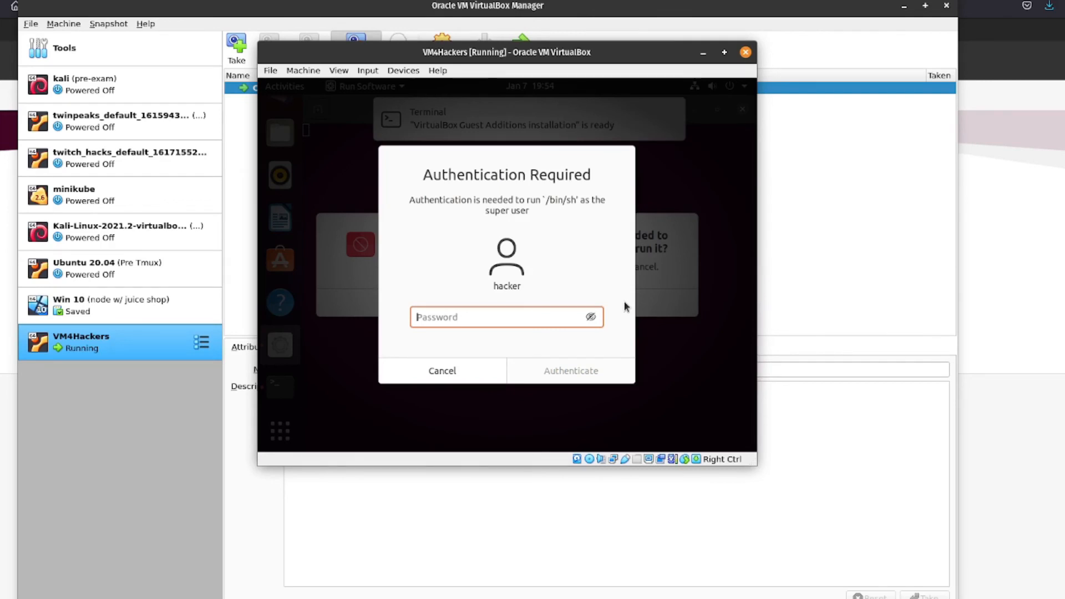
- Authenticate as super user with the account password so the Guest Additions installer can run
type("*")
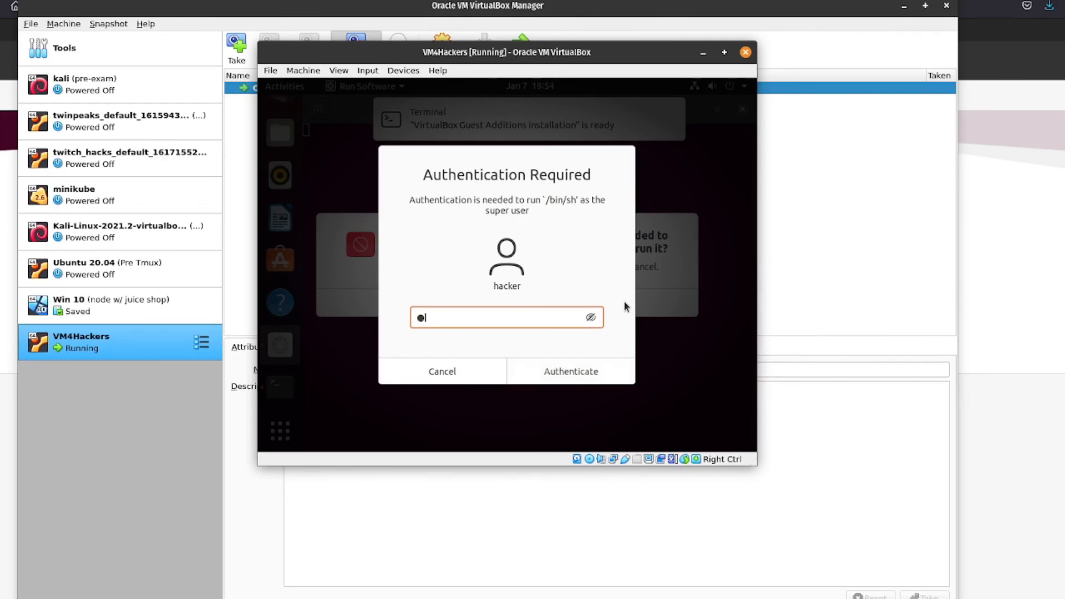
key("BackSpace")
type("*******")
key("Return")
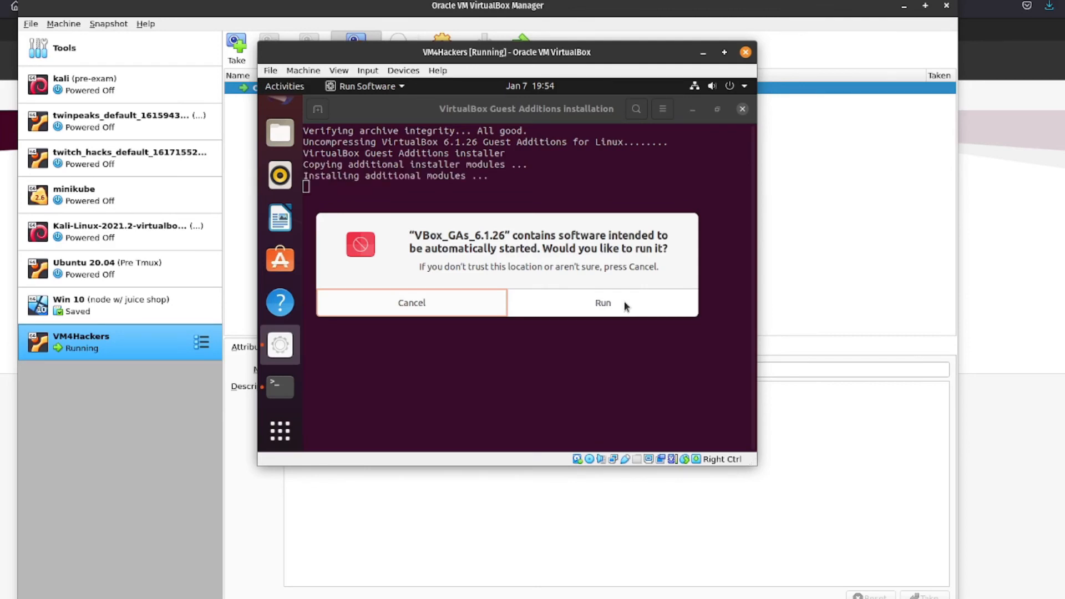
- Cancel the remaining VBox_GAs_6.1.26 autorun prompt and close the finished Guest Additions installation terminal
left_click(577, 173)
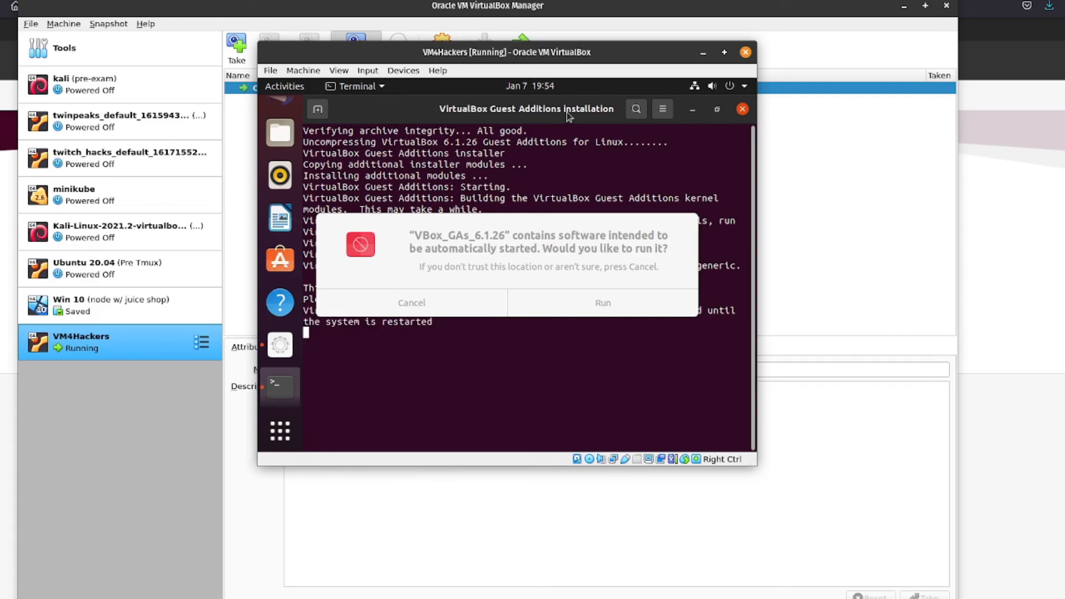
left_click(466, 254)
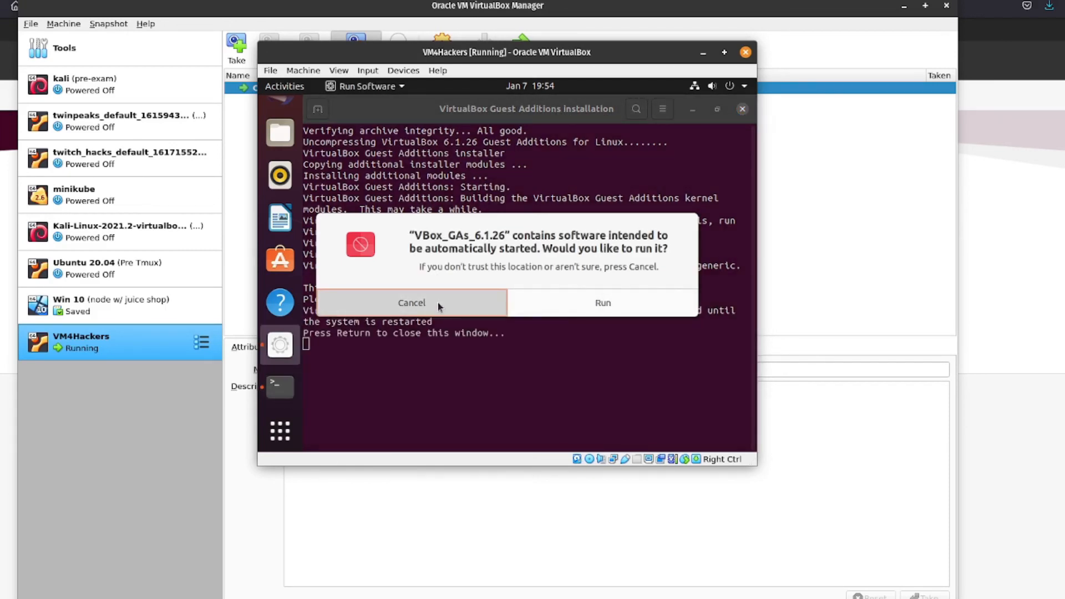
left_click(439, 307)
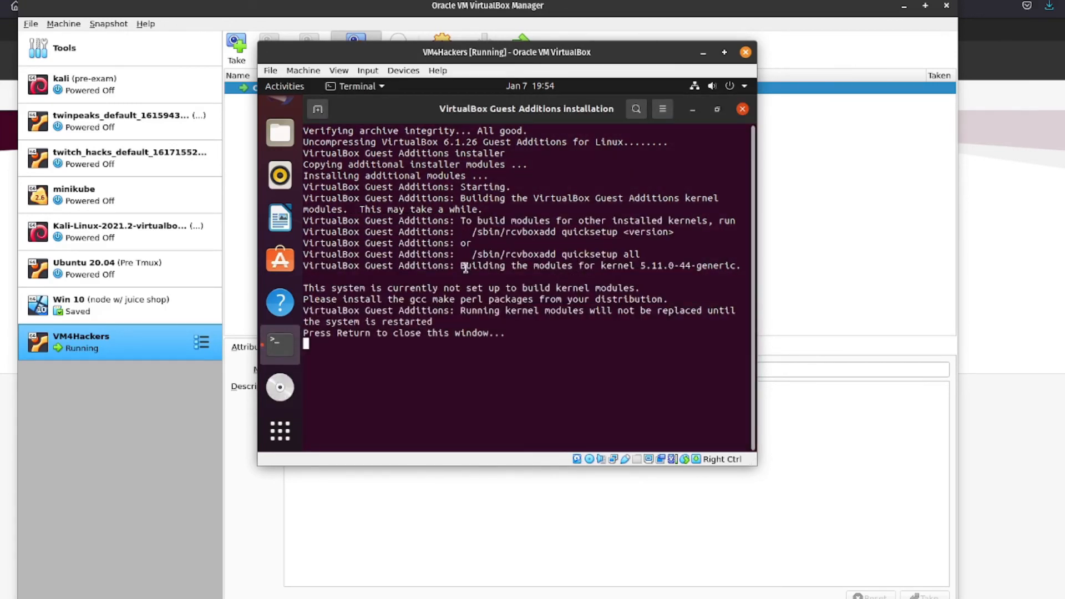
left_click_drag(310, 337, 498, 345)
left_click(508, 339)
key("Return")
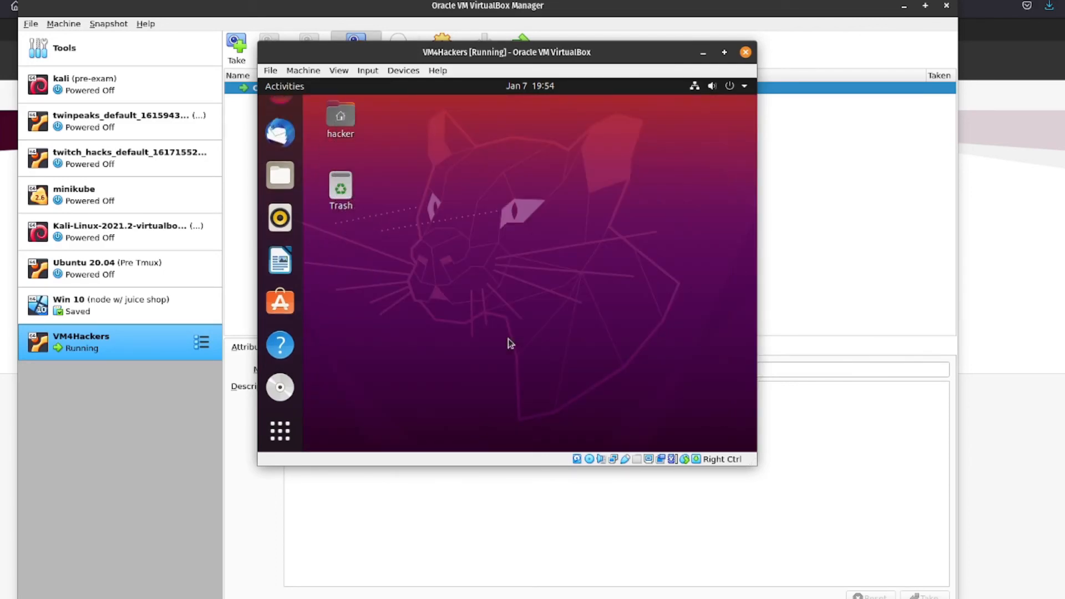
- Restart the Ubuntu virtual machine to load the Guest Additions
left_click(743, 87)
left_click(671, 218)
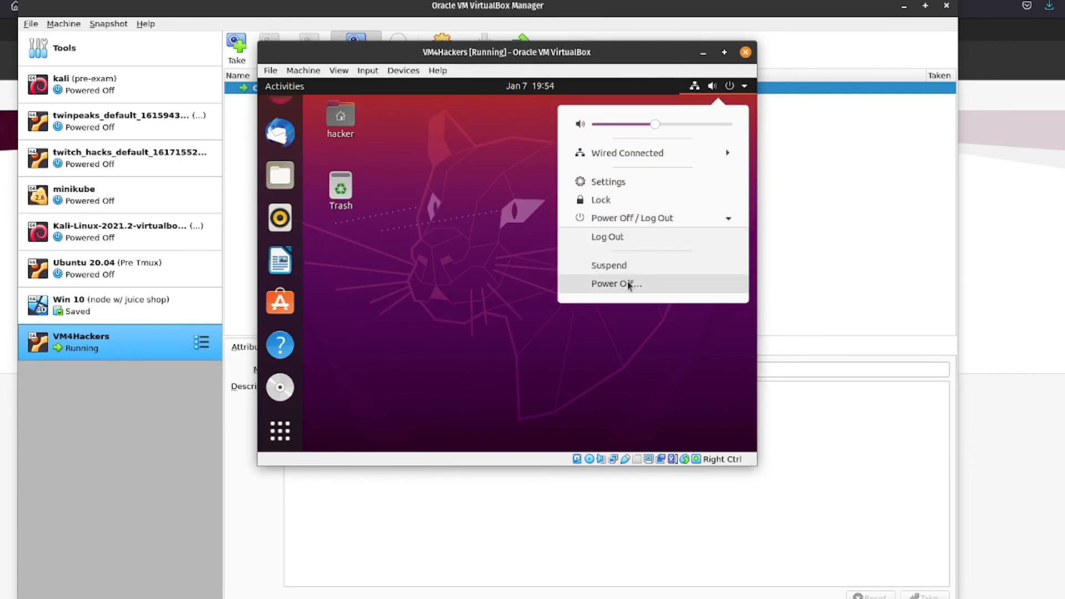
left_click(627, 281)
left_click(535, 310)
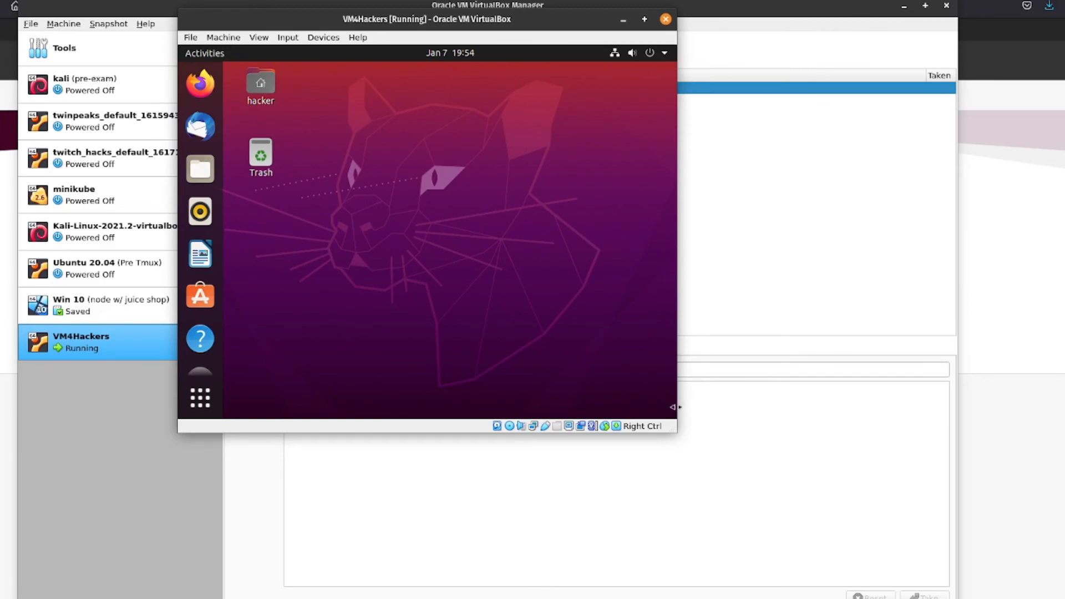
- Enlarge and reposition the VM4Hackers window to test the guest desktop's automatic resizing
left_click_drag(677, 436, 1000, 583)
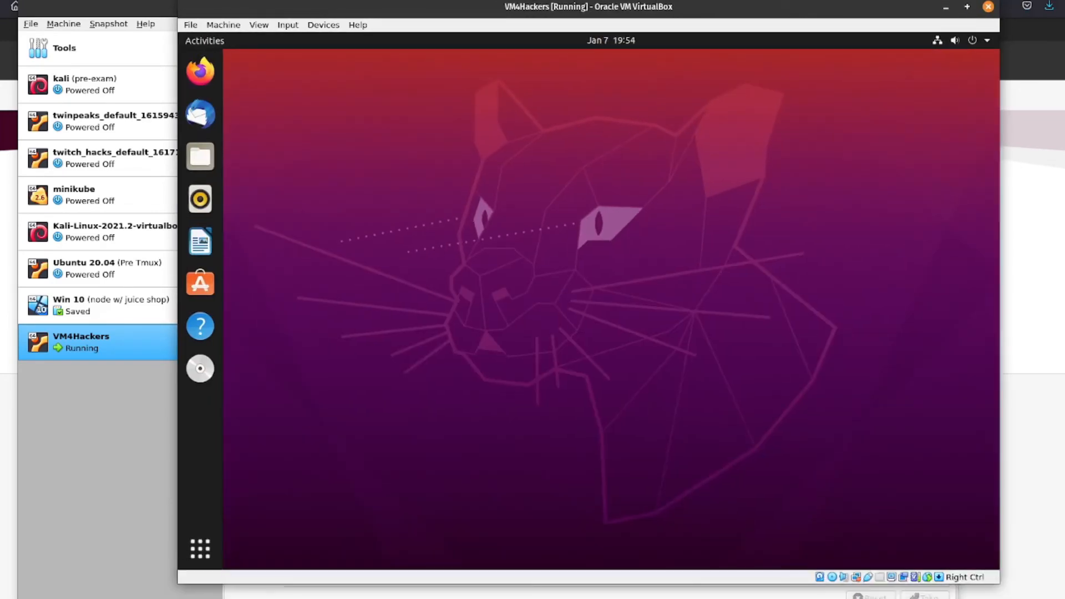
left_click_drag(565, 12, 543, 23)
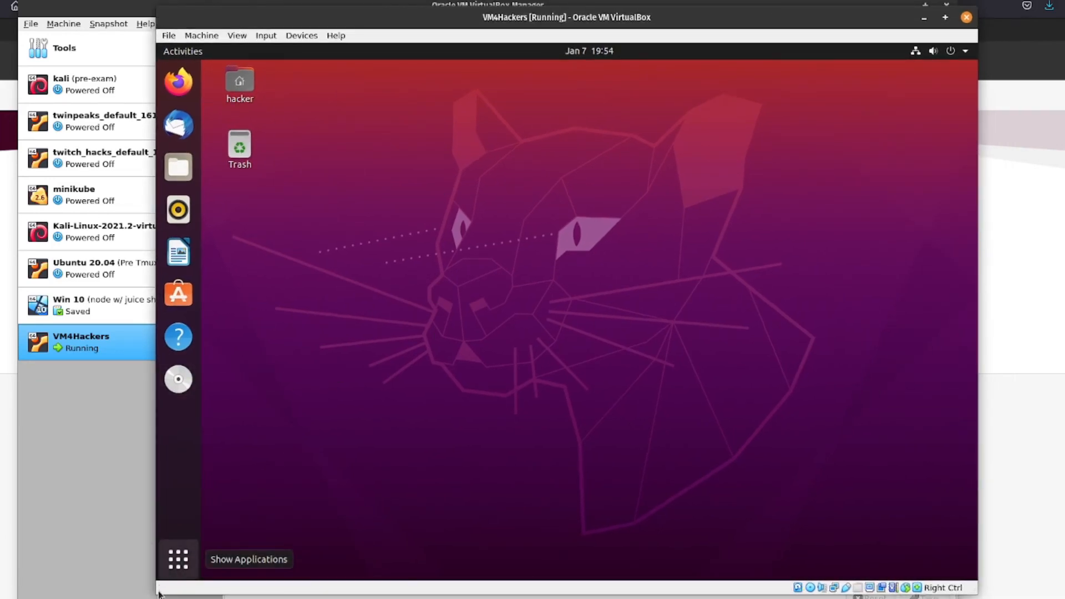
left_click_drag(158, 592, 47, 598)
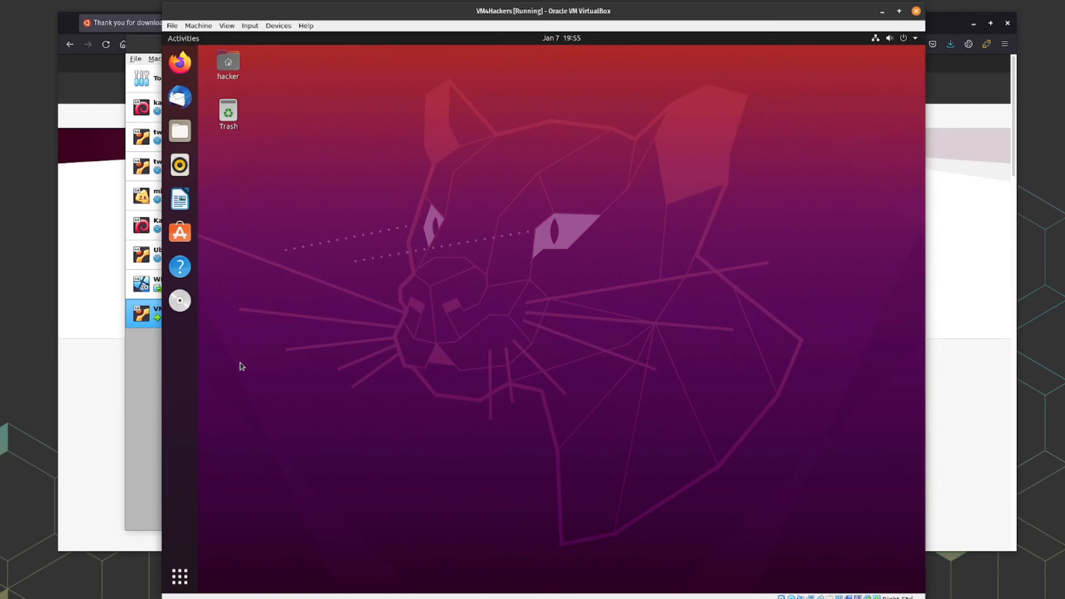
- Open the Firefox web browser inside the Ubuntu virtual machine
left_click(181, 62)
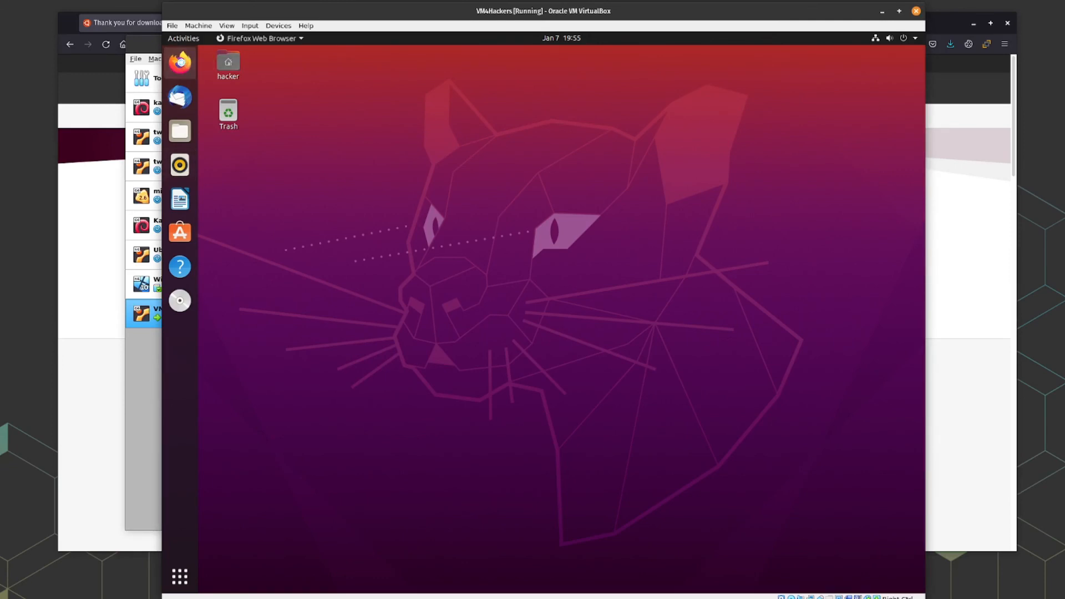